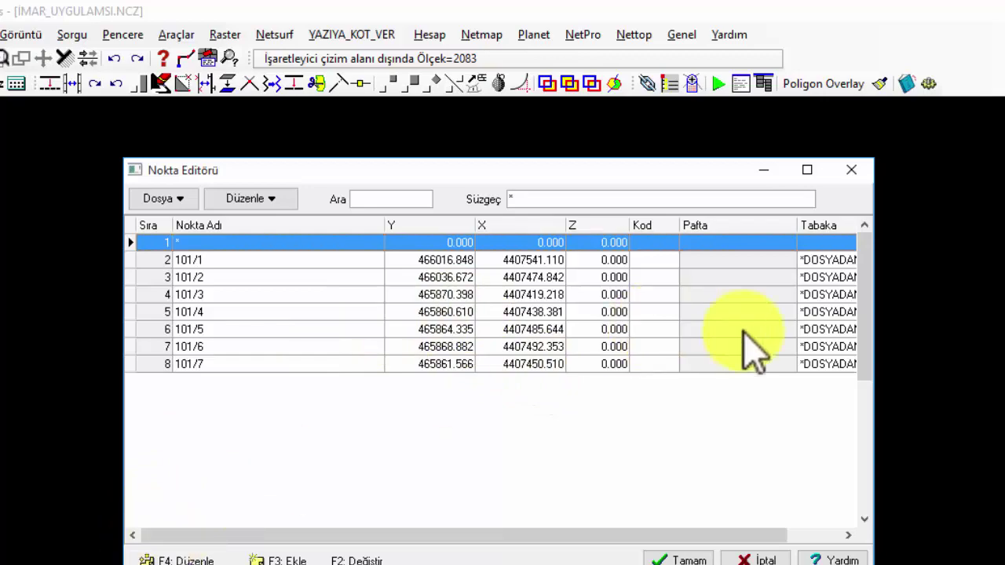
- Assign all the listed points to the İMAR_NOK layer in the point editor and save the changes with linked lines and line elevations updated
{"action": "left_click_drag", "start_coordinate": [874, 279], "coordinate": [962, 271]}
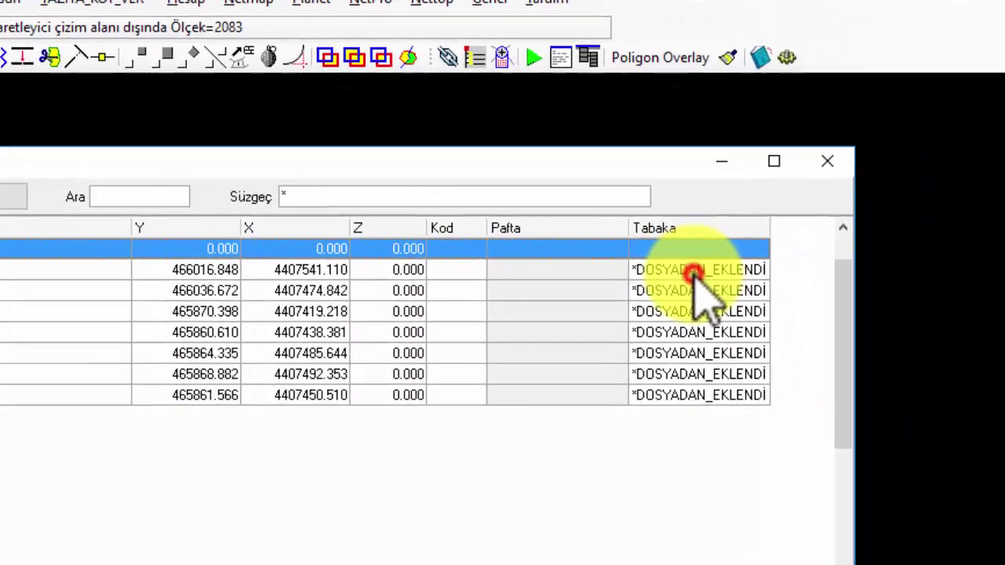
{"action": "left_click", "coordinate": [695, 272]}
{"action": "right_click", "coordinate": [694, 272]}
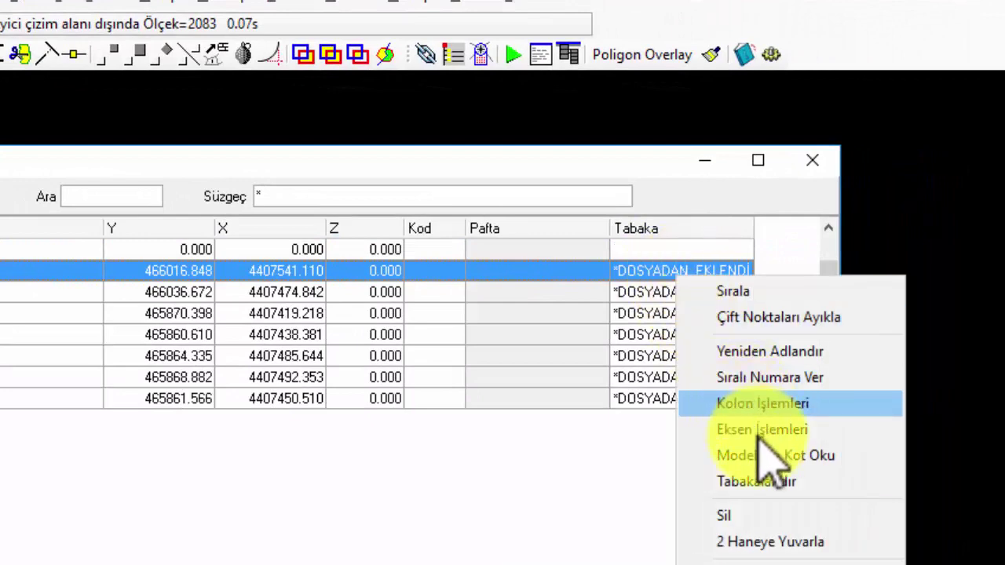
{"action": "left_click", "coordinate": [774, 491]}
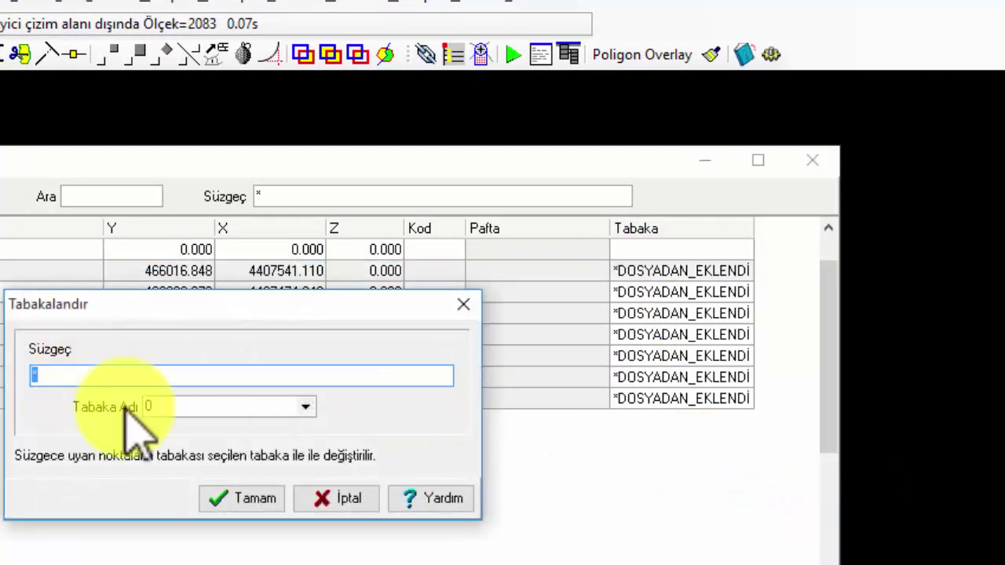
{"action": "left_click", "coordinate": [305, 407]}
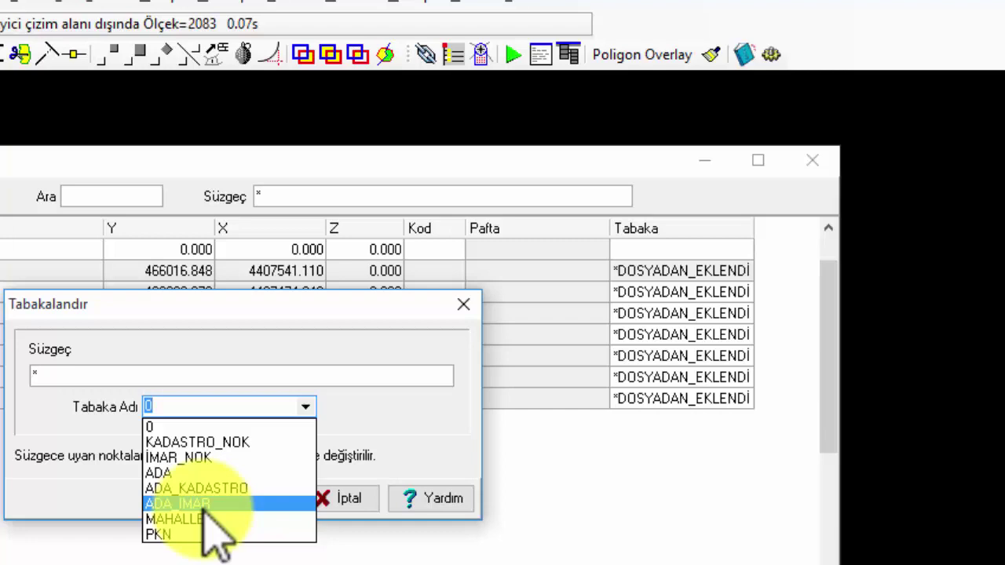
{"action": "left_click", "coordinate": [207, 457]}
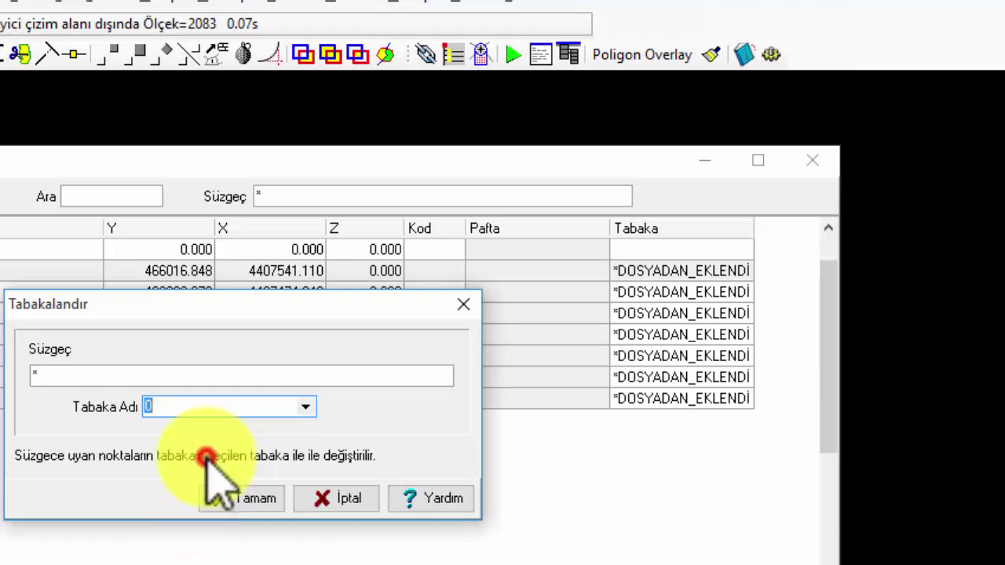
{"action": "left_click", "coordinate": [250, 499]}
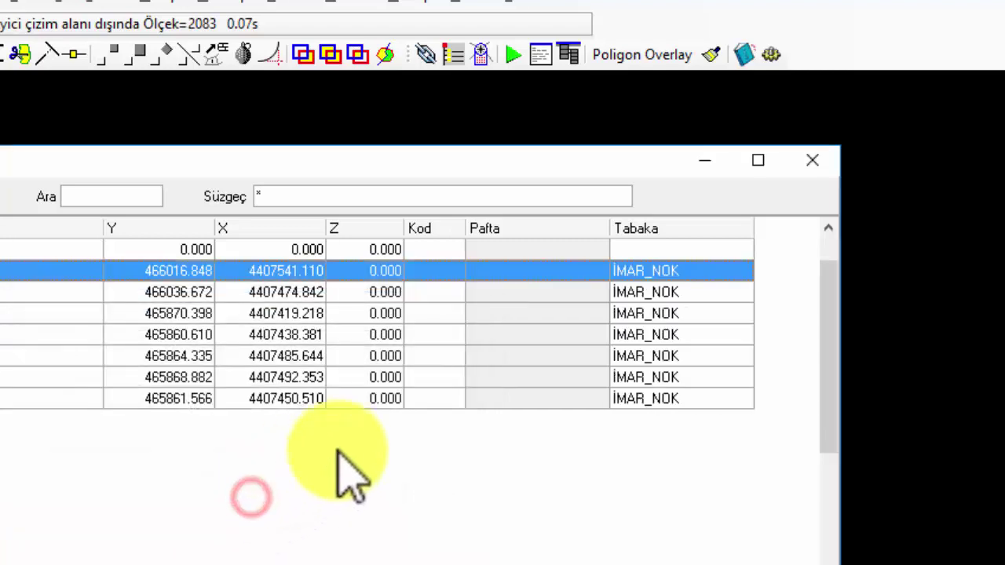
{"action": "left_click", "coordinate": [550, 554]}
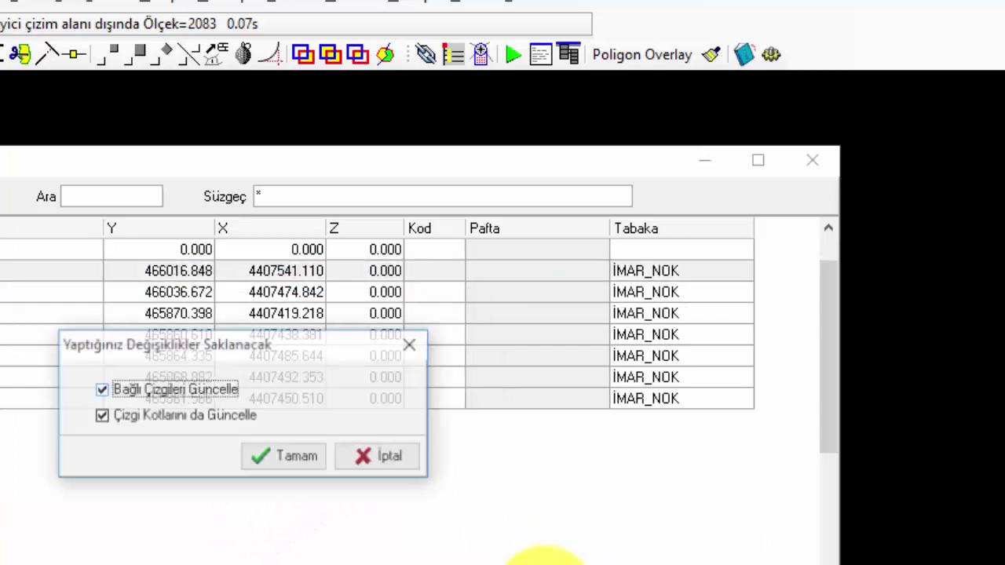
{"action": "left_click", "coordinate": [275, 454]}
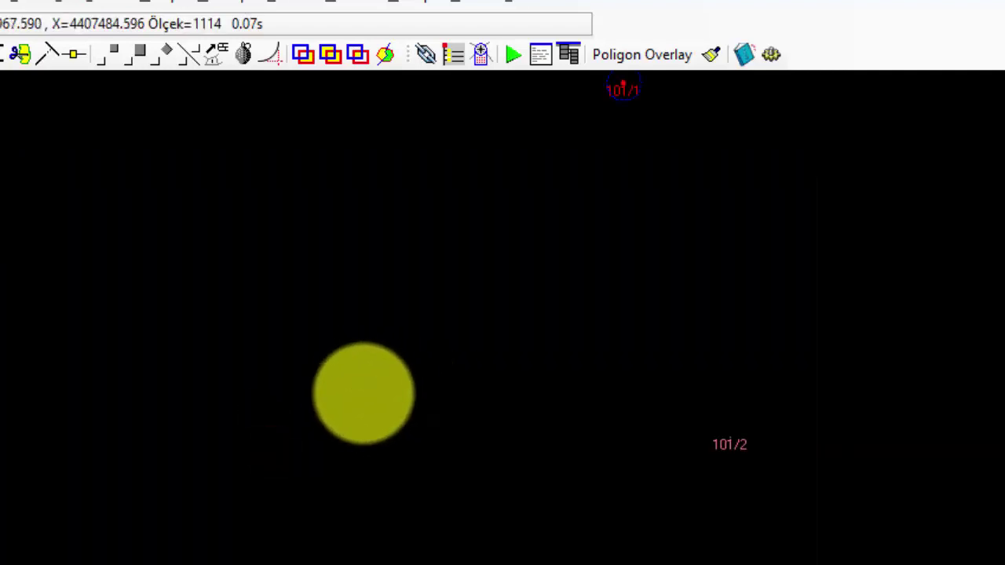
- Trace a new block (Ada) boundary through points 101/6, 101/1, 101/2, 101/3, 101/4, 101/7 and 101/5, closing it at 101/6
{"action": "scroll", "coordinate": [381, 411], "scroll_direction": "down", "scroll_amount": 3}
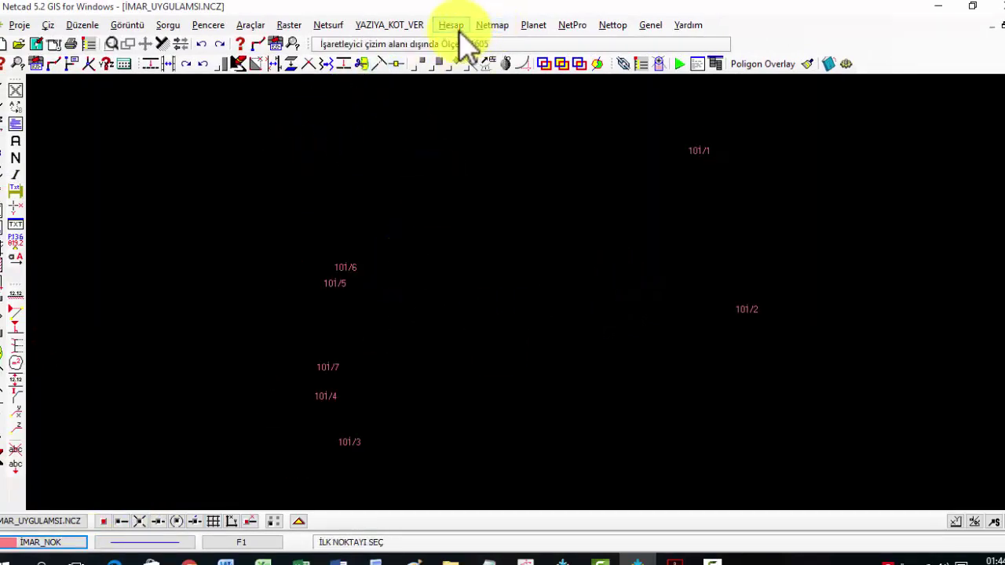
{"action": "left_click", "coordinate": [483, 25]}
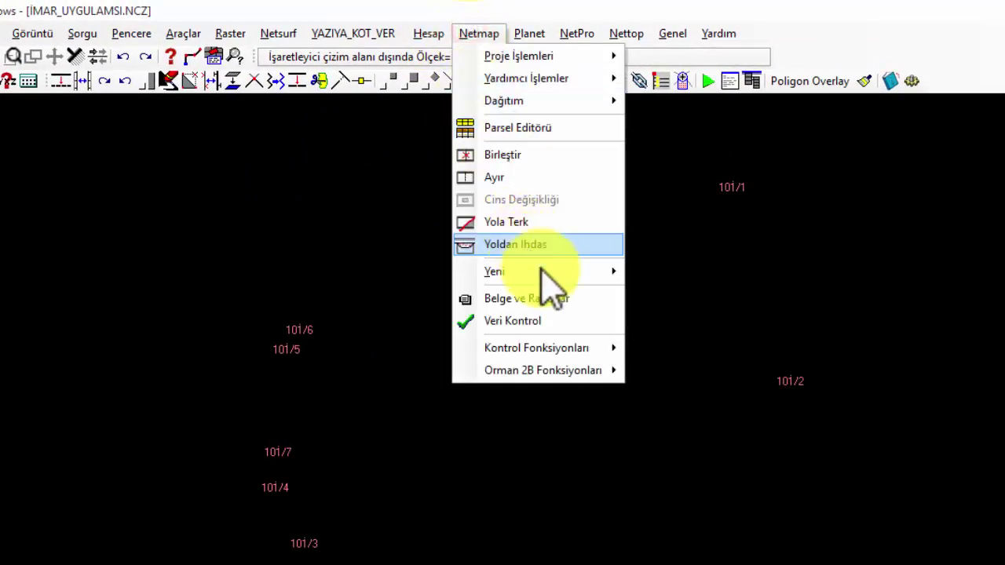
{"action": "mouse_move", "coordinate": [544, 271]}
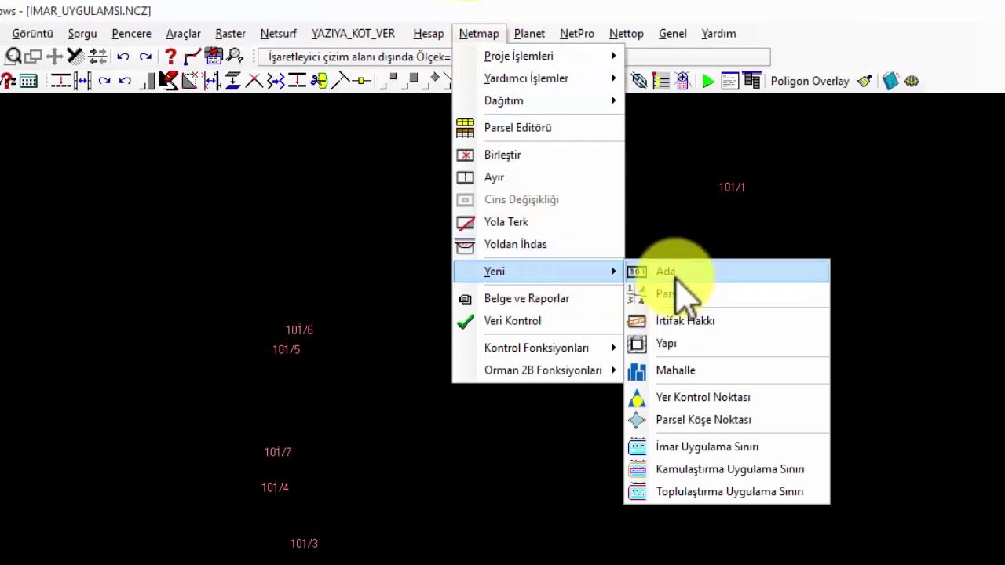
{"action": "key", "text": "Escape"}
{"action": "key", "text": "Escape"}
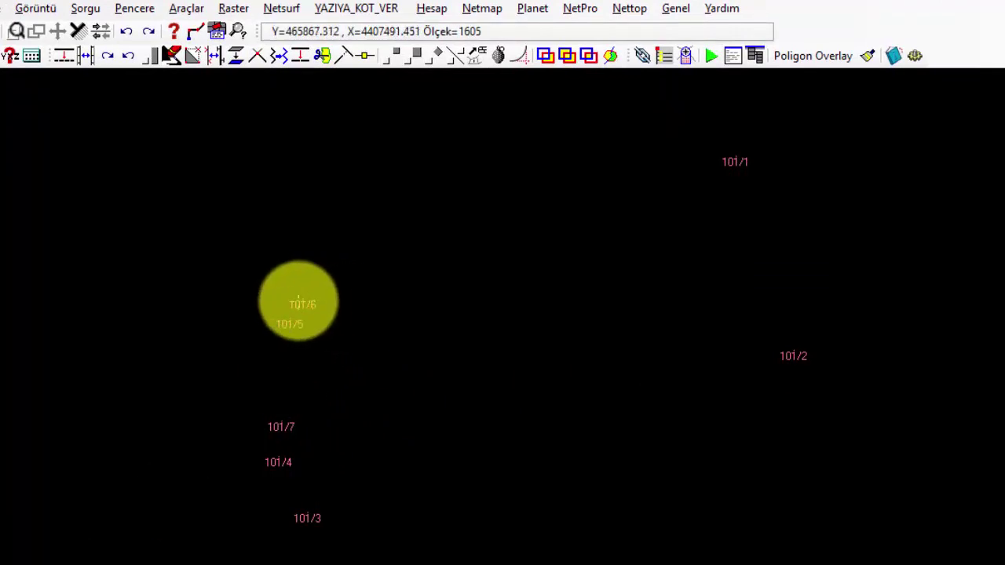
{"action": "left_click", "coordinate": [300, 299]}
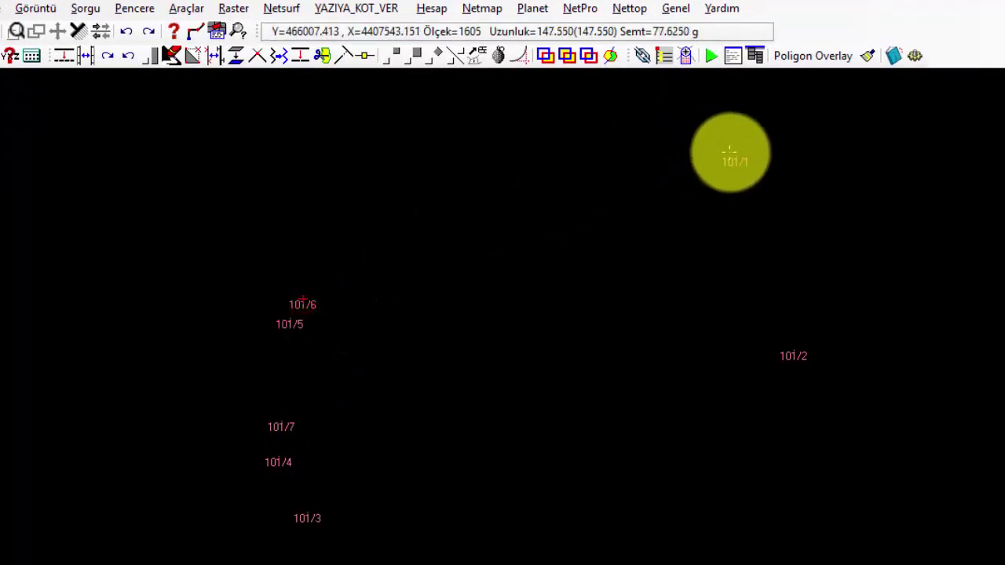
{"action": "left_click", "coordinate": [736, 154]}
{"action": "left_click", "coordinate": [799, 352]}
{"action": "scroll", "coordinate": [283, 408], "scroll_direction": "up", "scroll_amount": 1}
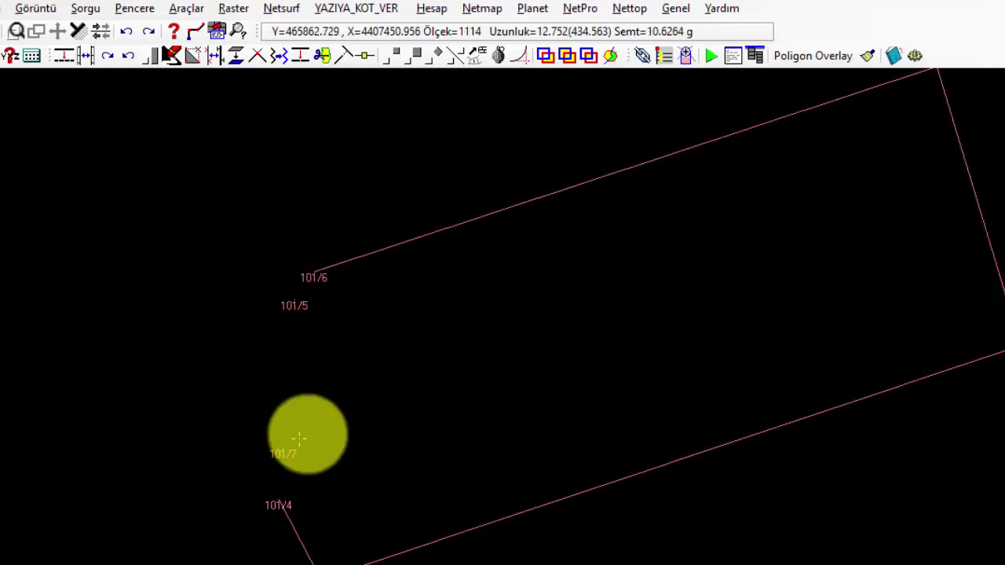
{"action": "left_click", "coordinate": [283, 450]}
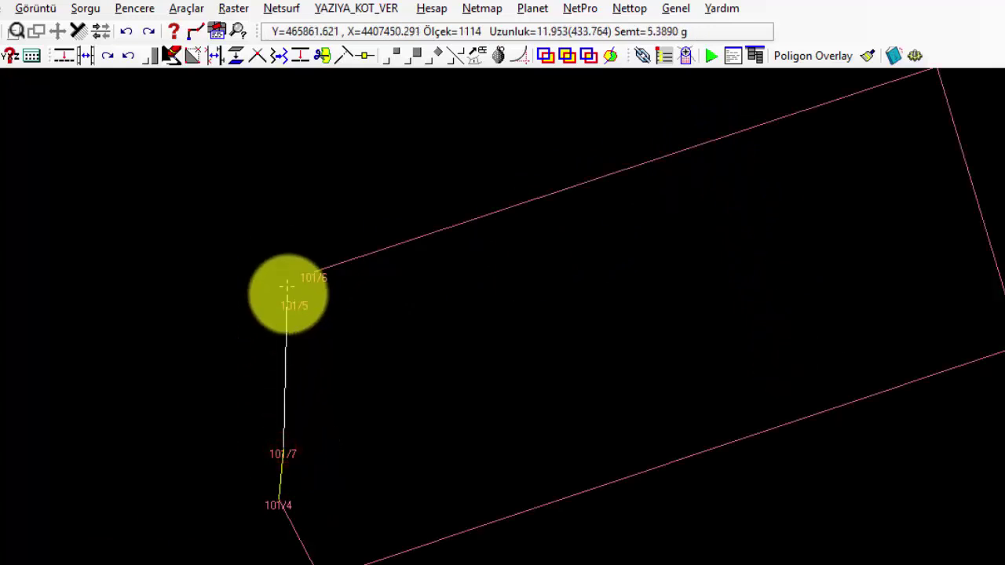
{"action": "left_click", "coordinate": [296, 306]}
{"action": "left_click", "coordinate": [315, 271]}
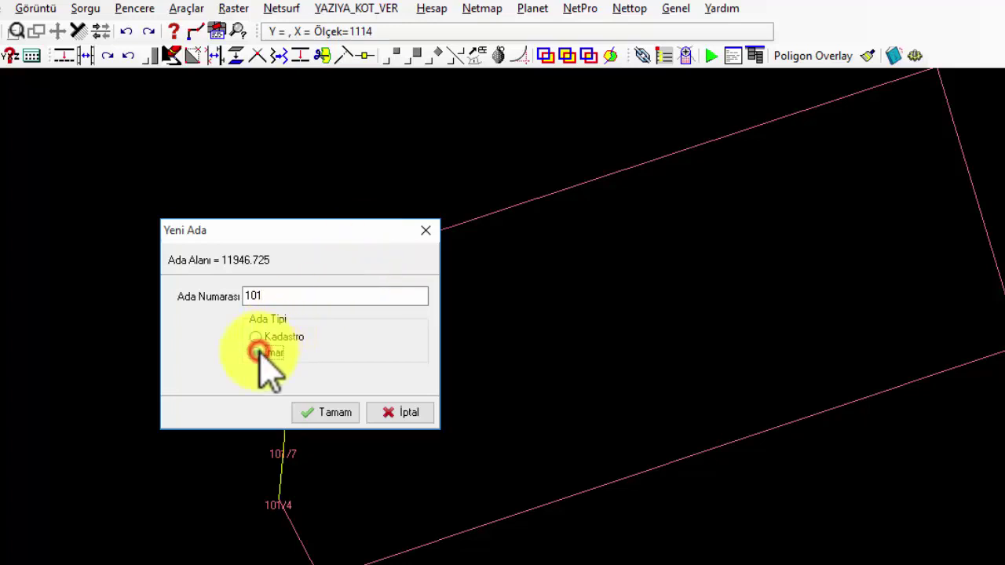
- Create the traced block with block number 101 and block type İmar
{"action": "left_click", "coordinate": [317, 408]}
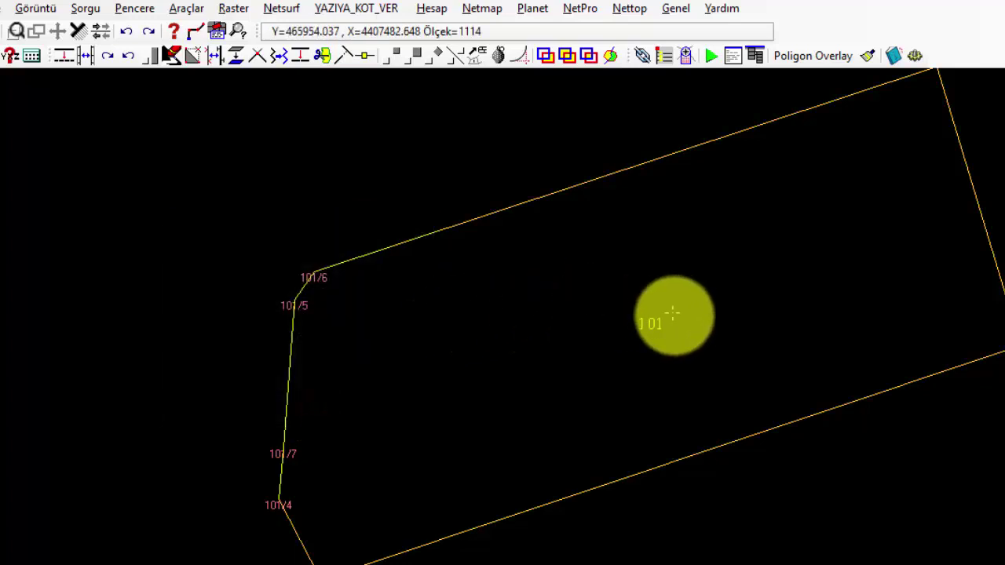
{"action": "scroll", "coordinate": [675, 316], "scroll_direction": "down", "scroll_amount": 1}
{"action": "scroll", "coordinate": [579, 287], "scroll_direction": "up", "scroll_amount": 1}
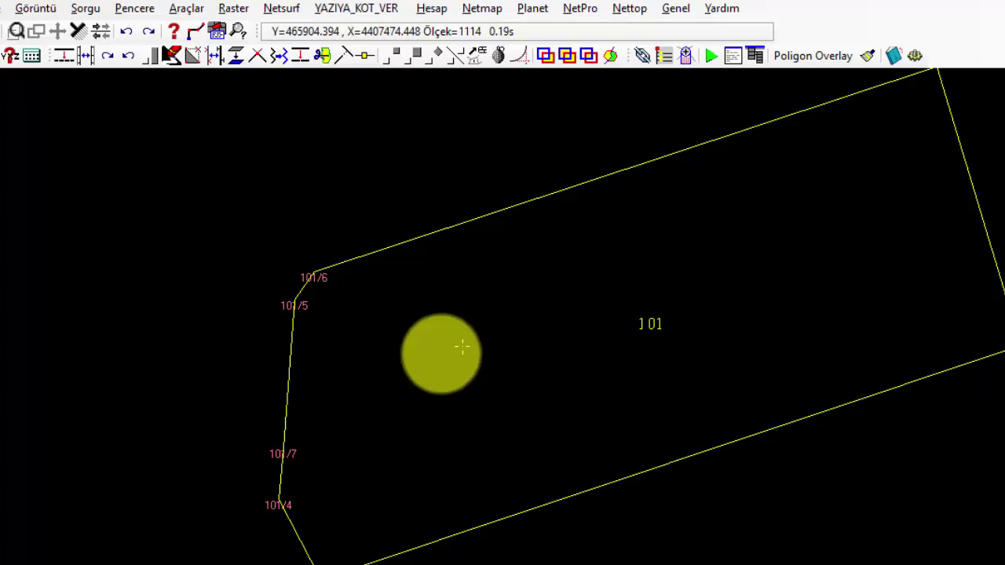
- Switch to tara0002.pdf in Adobe Acrobat Reader and examine the parcel layout and required areas on the plan
{"action": "key", "text": "alt+Tab"}
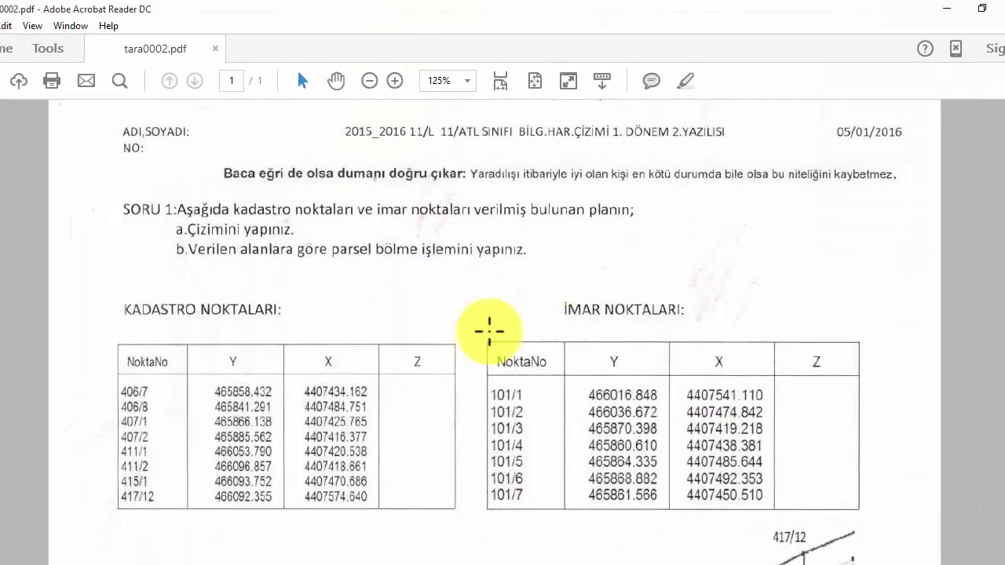
{"action": "scroll", "coordinate": [447, 332], "scroll_direction": "down", "scroll_amount": 10}
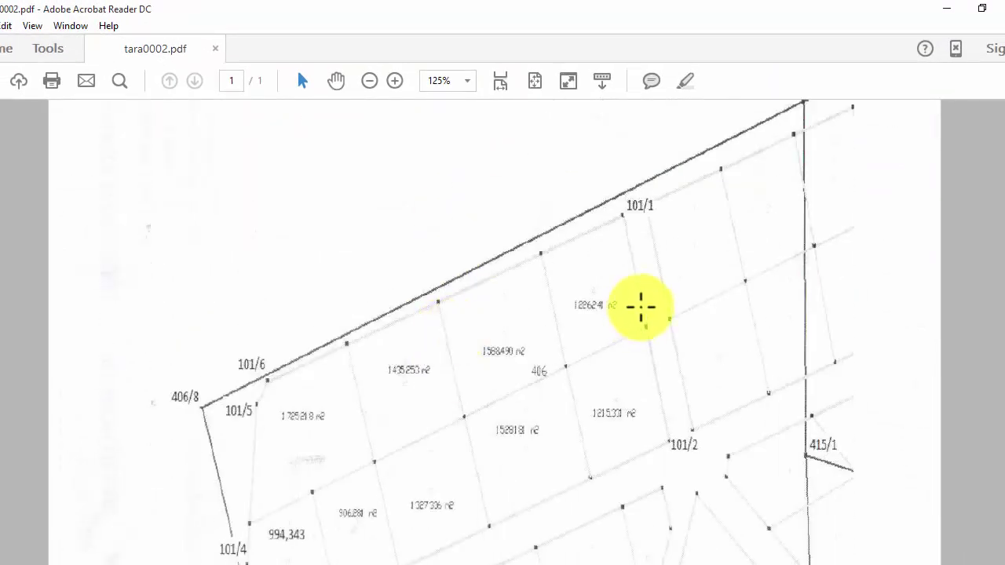
{"action": "scroll", "coordinate": [642, 308], "scroll_direction": "down", "scroll_amount": 1}
{"action": "scroll", "coordinate": [763, 241], "scroll_direction": "down", "scroll_amount": 1, "text": "ctrl"}
{"action": "scroll", "coordinate": [763, 243], "scroll_direction": "up", "scroll_amount": 1, "text": "ctrl"}
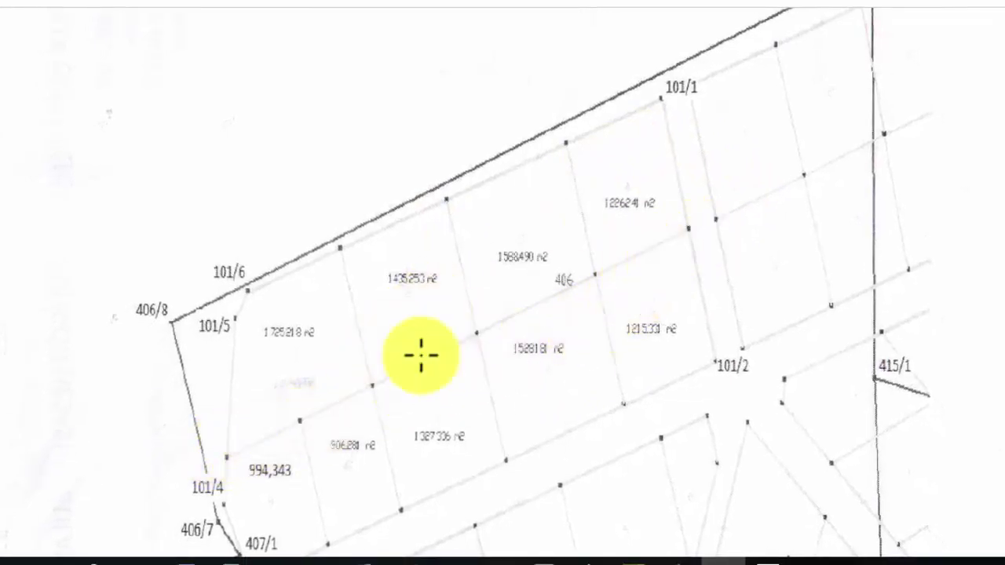
{"action": "scroll", "coordinate": [361, 414], "scroll_direction": "down", "scroll_amount": 1}
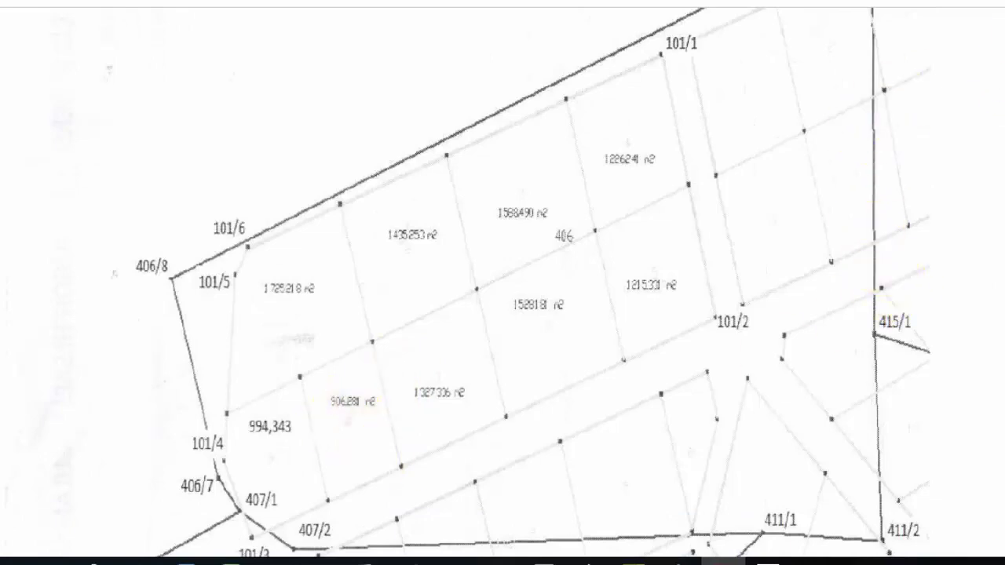
- Switch back to Netcad and check the area of block 101 in the Parcel Editor with all layers included
{"action": "key", "text": "alt+Tab"}
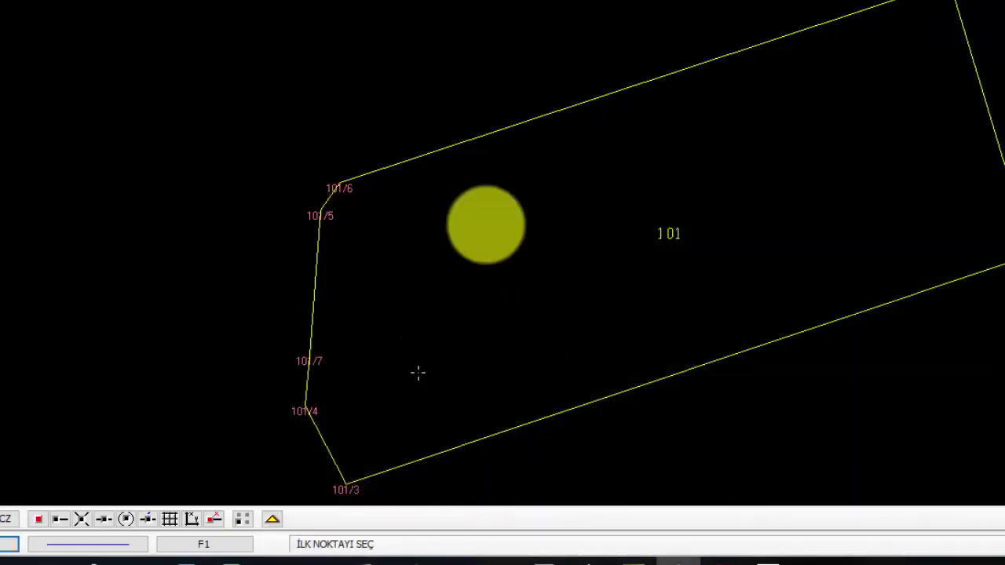
{"action": "left_click", "coordinate": [504, 0]}
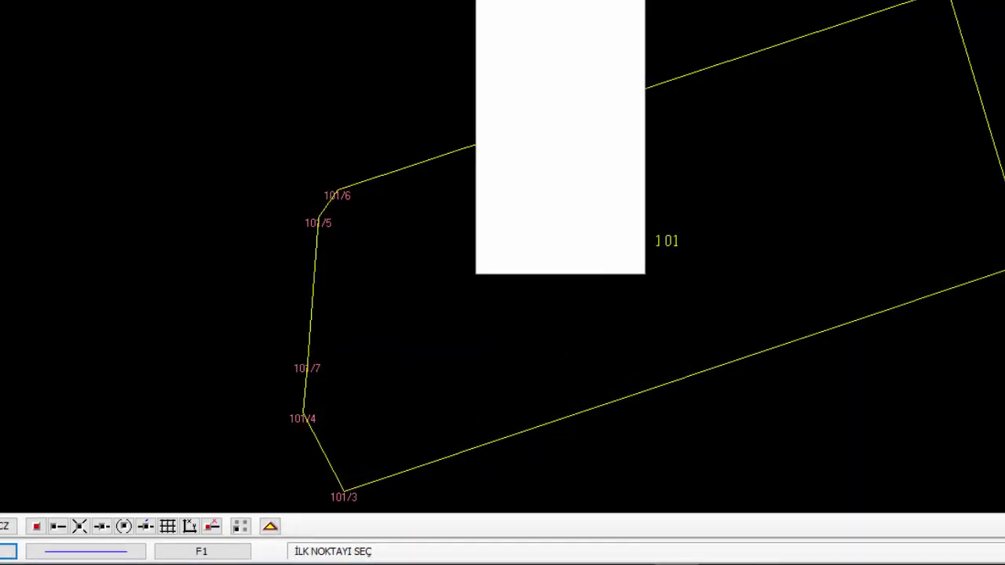
{"action": "left_click", "coordinate": [541, 17]}
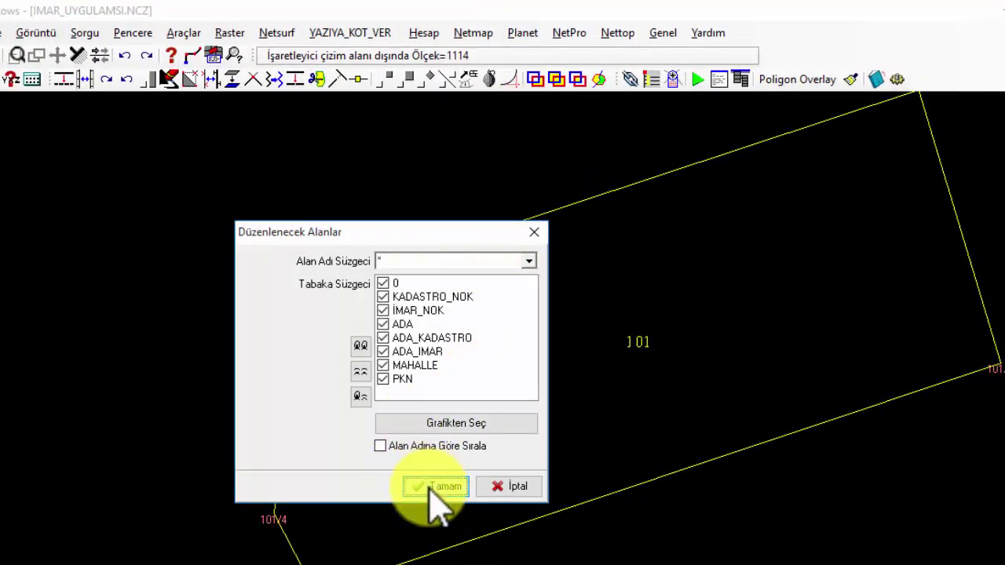
{"action": "left_click", "coordinate": [436, 487]}
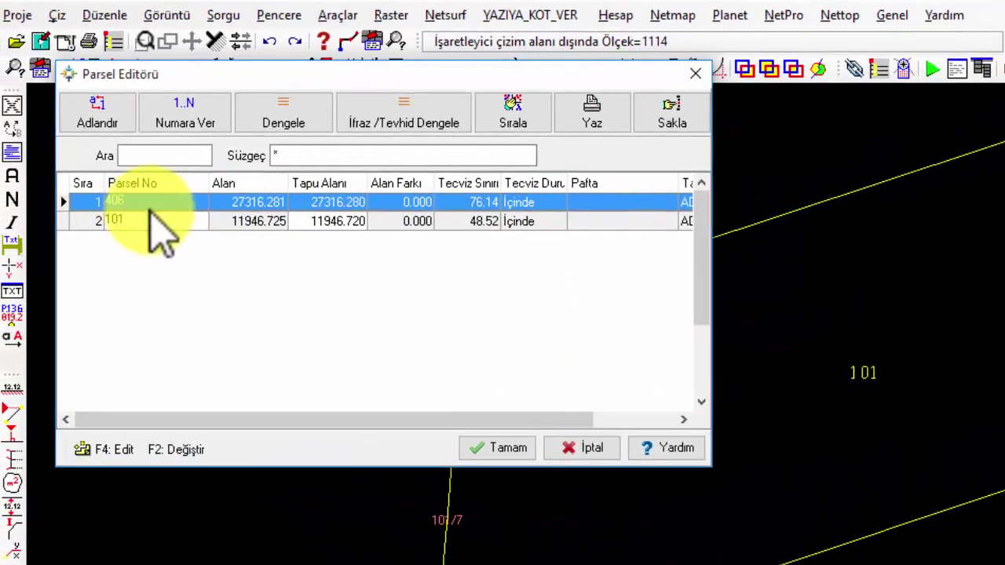
{"action": "left_click", "coordinate": [250, 221]}
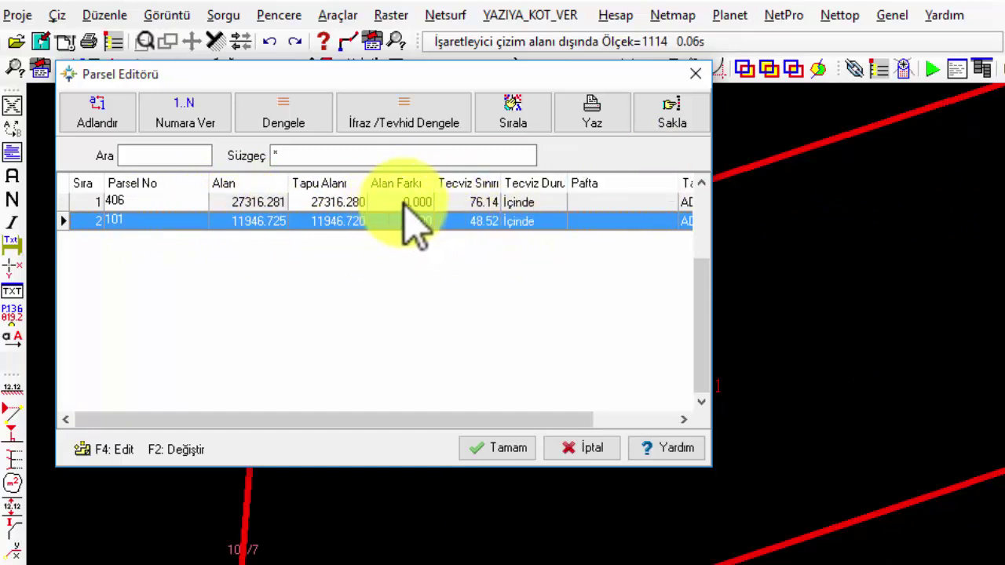
{"action": "left_click", "coordinate": [503, 450]}
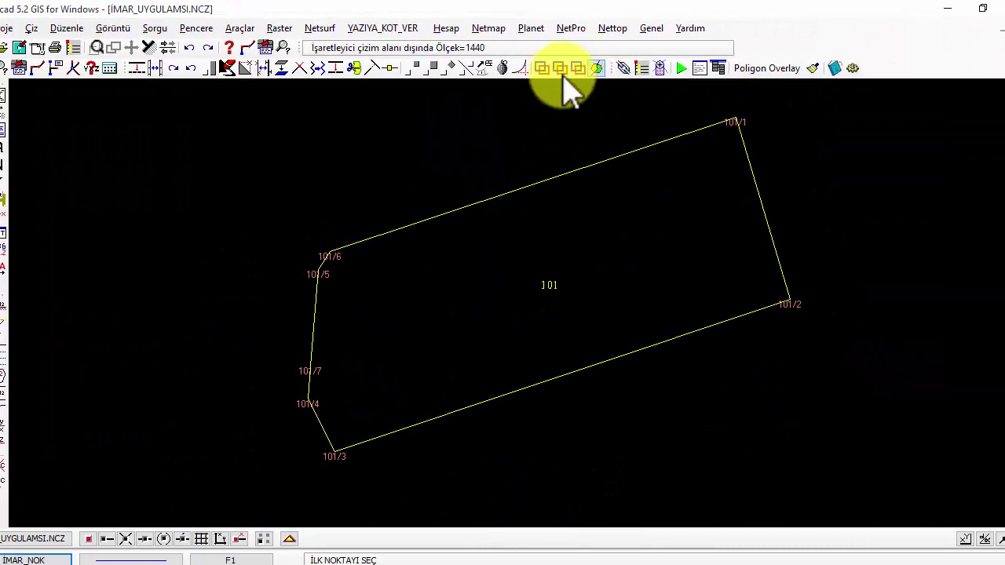
- Start the parcel split command (Ayır) and choose block 101 as the area to split
{"action": "left_click", "coordinate": [489, 30]}
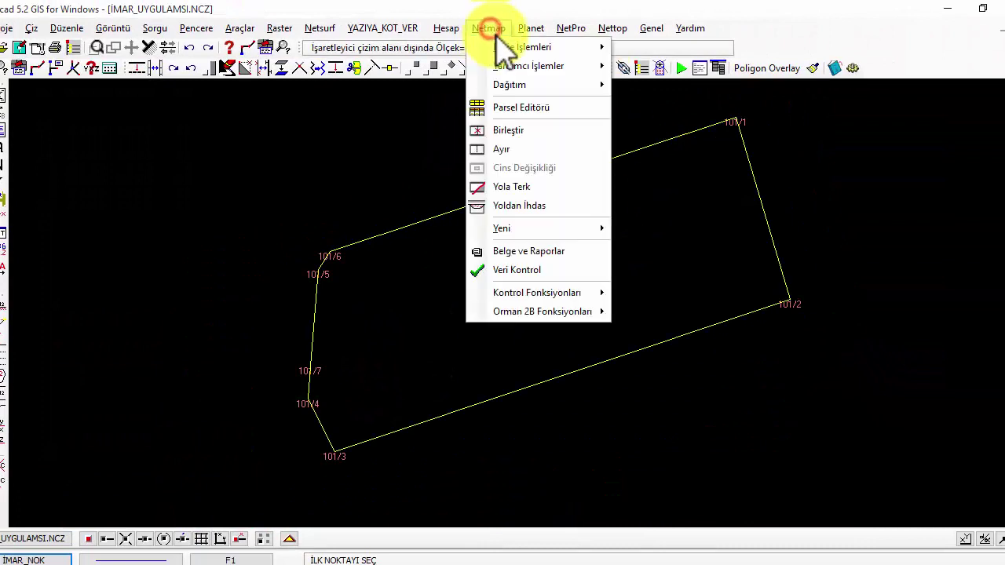
{"action": "left_click", "coordinate": [535, 149]}
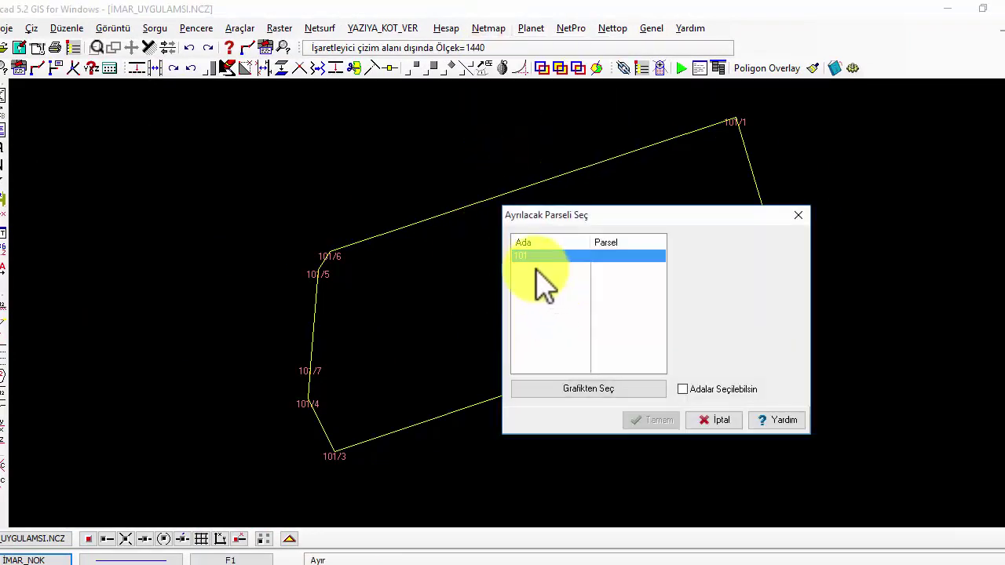
{"action": "left_click", "coordinate": [534, 258]}
{"action": "left_click", "coordinate": [649, 420]}
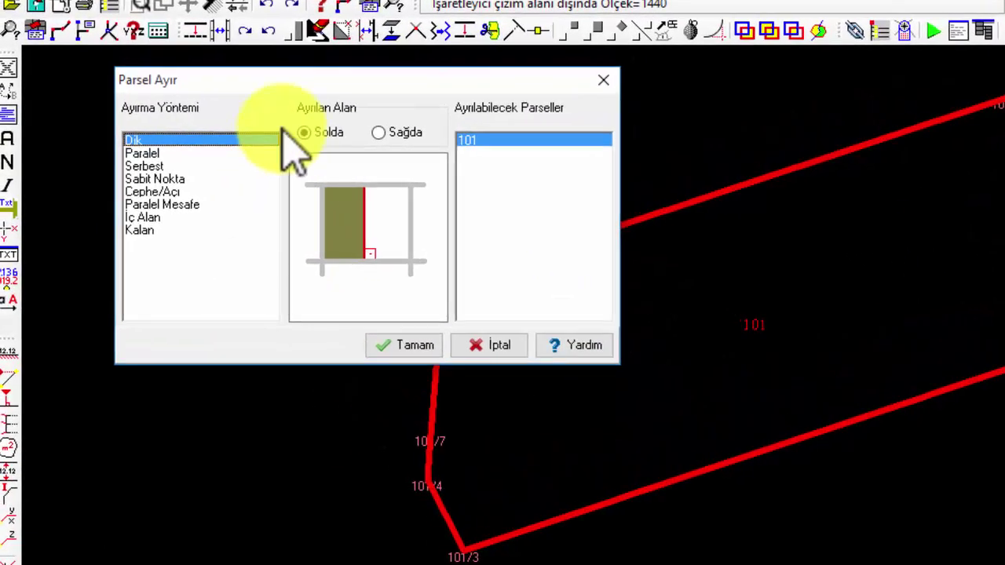
- Choose the Paralel split method for block 101 and pick the edge between points 101/2 and 101/3 as the reference side
{"action": "left_click_drag", "start_coordinate": [297, 80], "coordinate": [905, 215]}
{"action": "left_click", "coordinate": [768, 288]}
{"action": "left_click", "coordinate": [503, 257]}
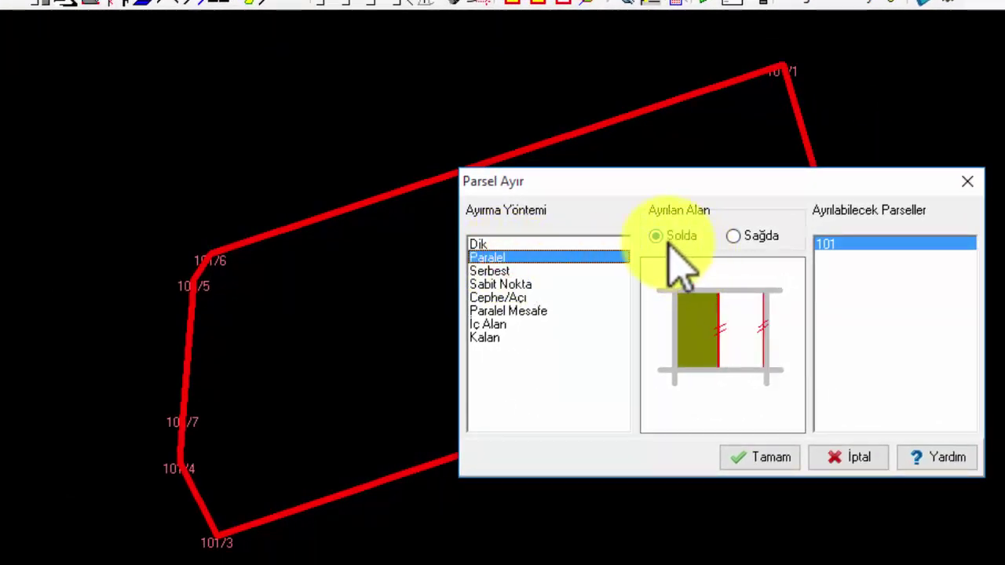
{"action": "left_click", "coordinate": [766, 460]}
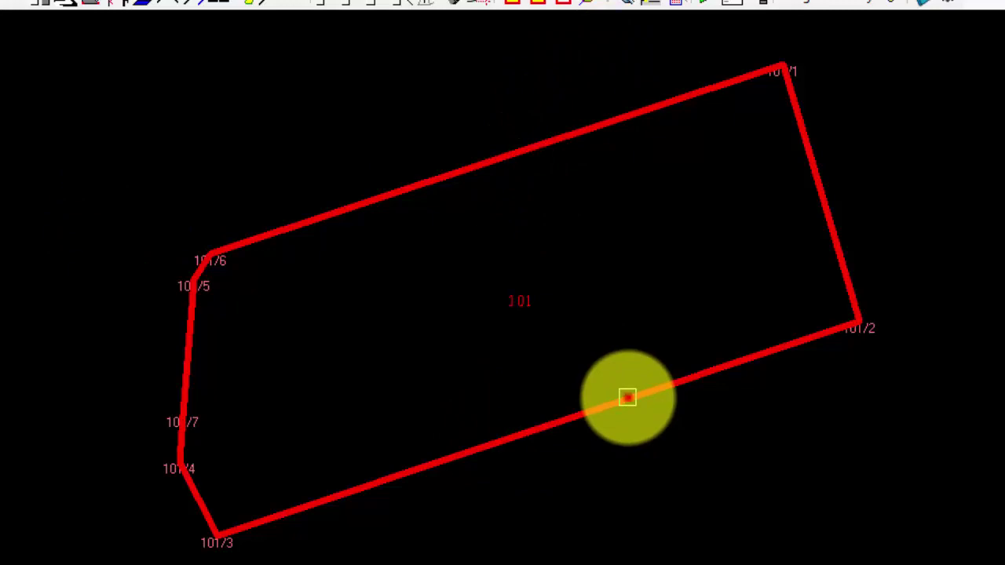
{"action": "left_click", "coordinate": [627, 399]}
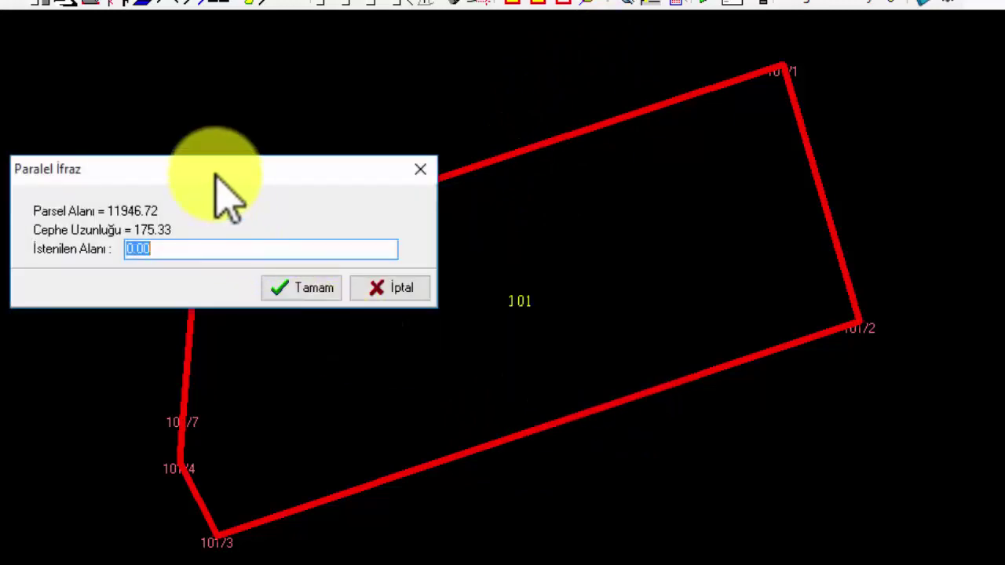
- Set the requested area to 5970 and split off the new parcel as 101/1
{"action": "left_click_drag", "start_coordinate": [216, 174], "coordinate": [270, 117]}
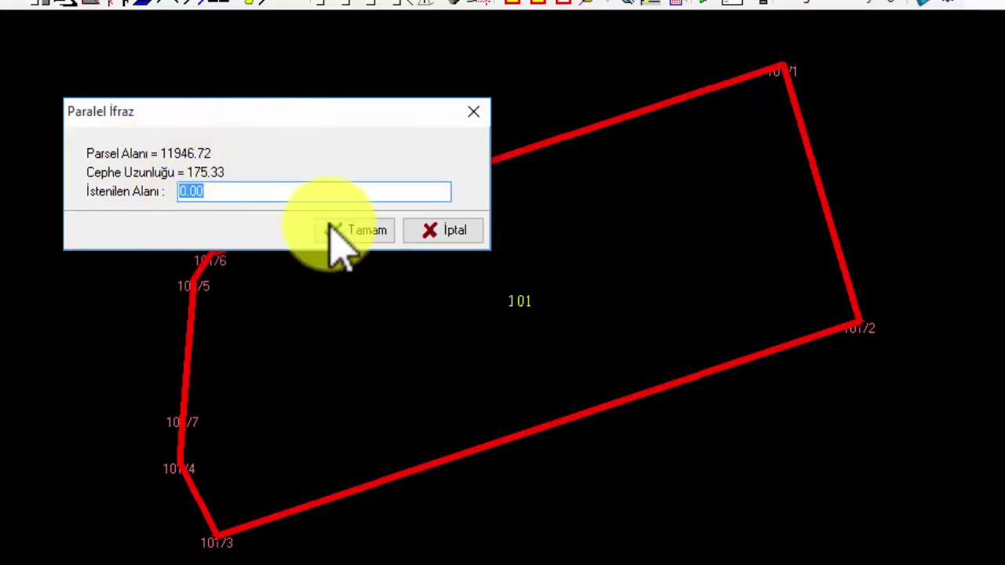
{"action": "type", "text": "5973"}
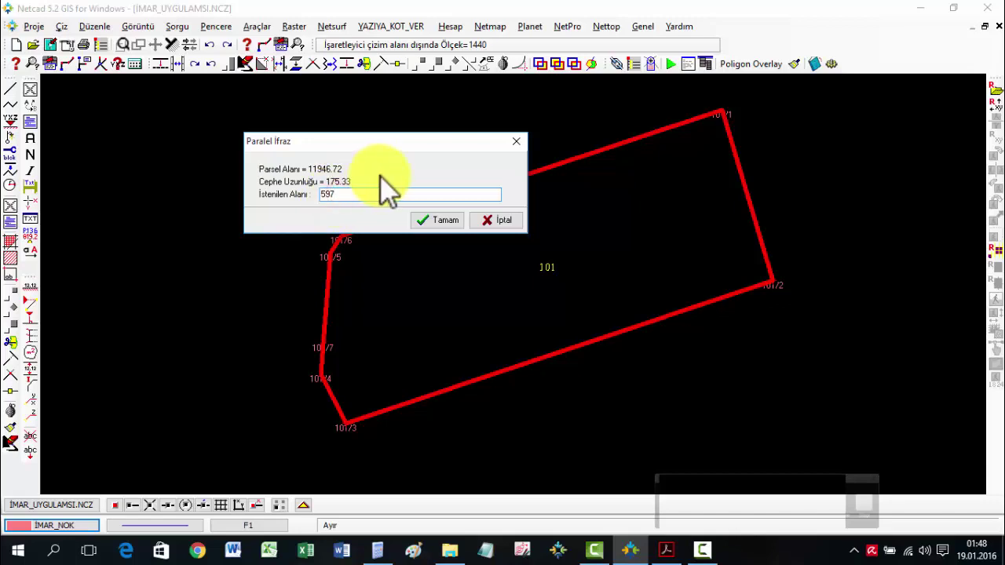
{"action": "left_click", "coordinate": [425, 222]}
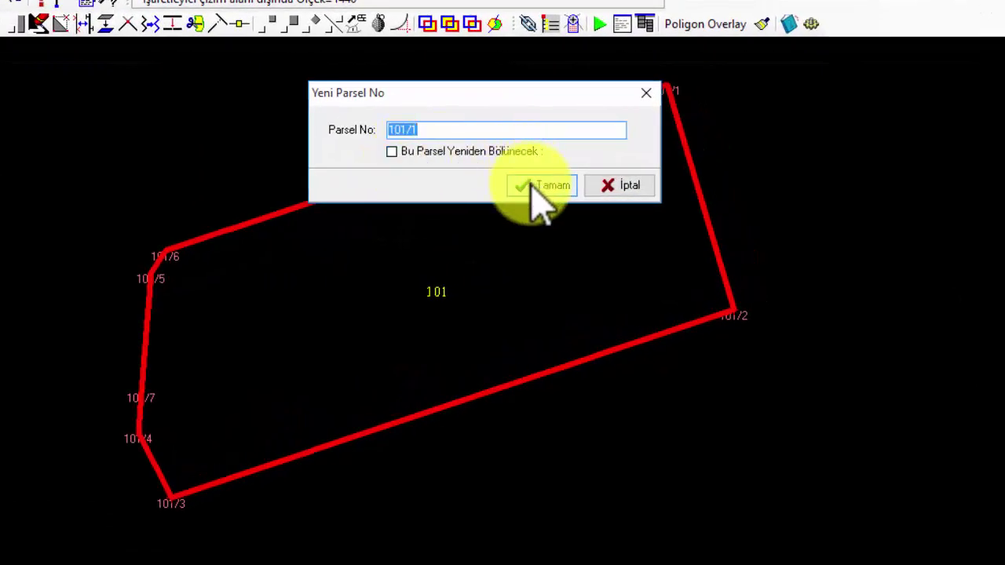
{"action": "left_click", "coordinate": [534, 189]}
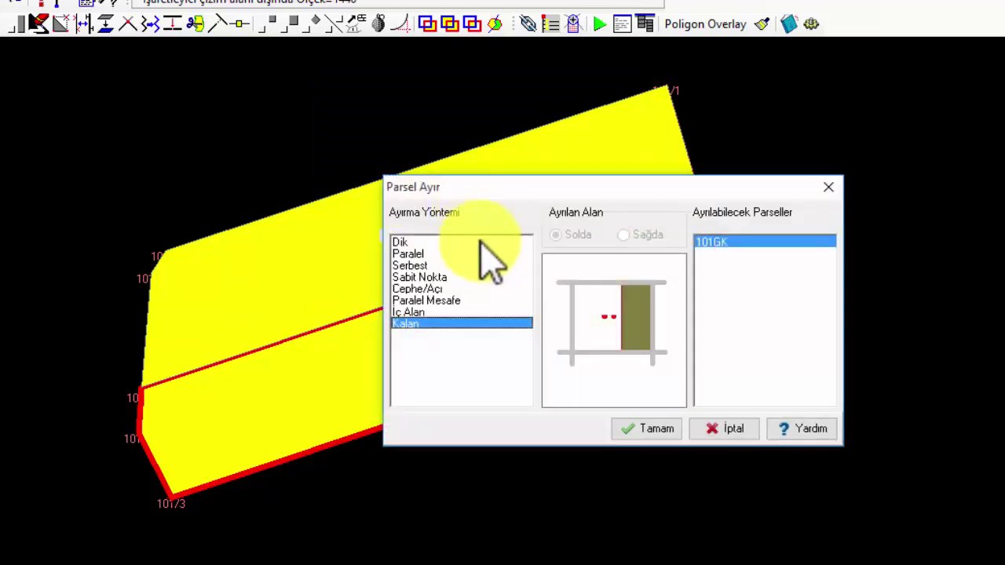
- Assign the remaining area (Kalan) to parcel 101/2 and finish the split
{"action": "left_click", "coordinate": [651, 431]}
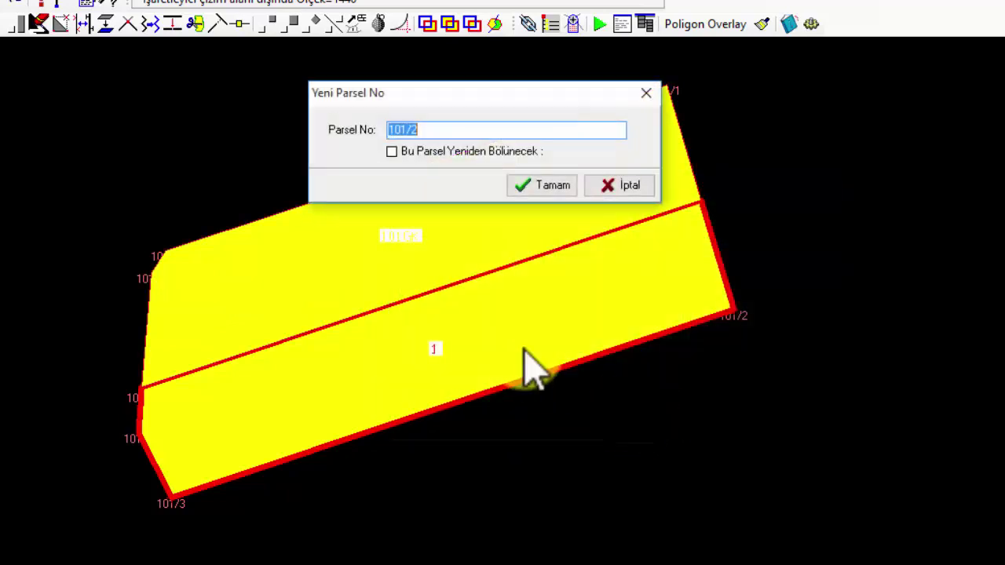
{"action": "left_click", "coordinate": [534, 189]}
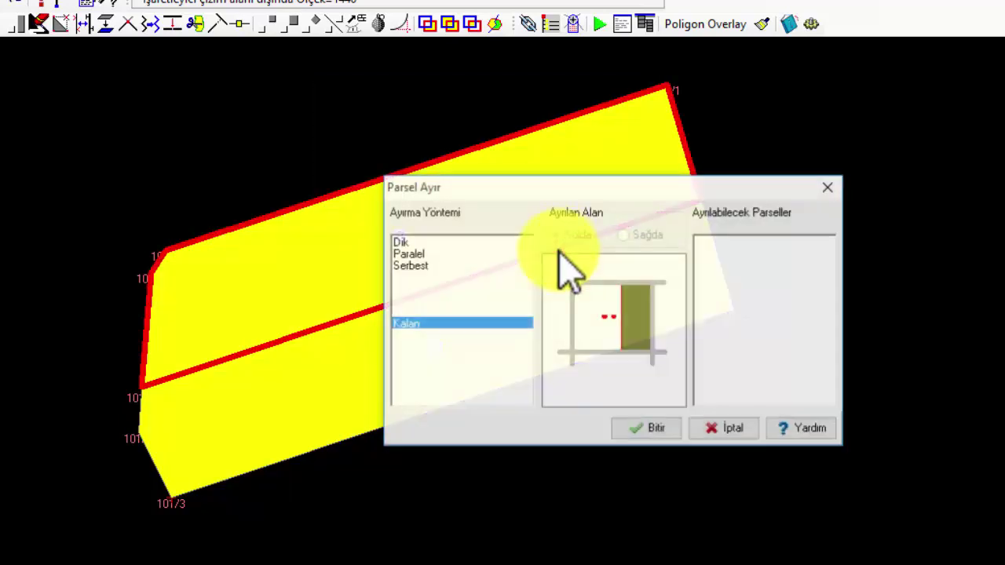
{"action": "left_click", "coordinate": [655, 434]}
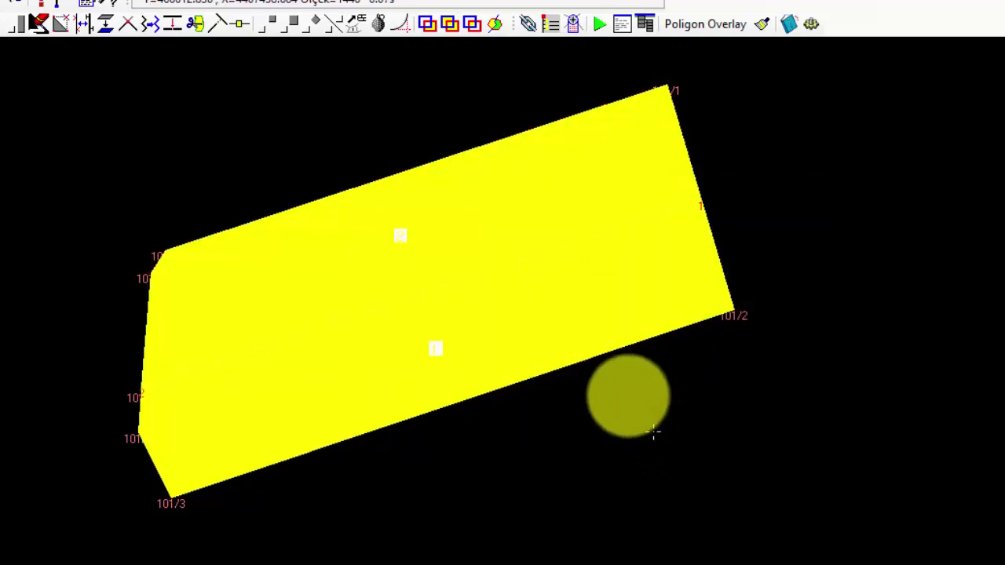
- Run the parcel area balancing for 101/1 and 101/2 in dm2 at scale 1000, and close the area report
{"action": "left_click", "coordinate": [590, 468]}
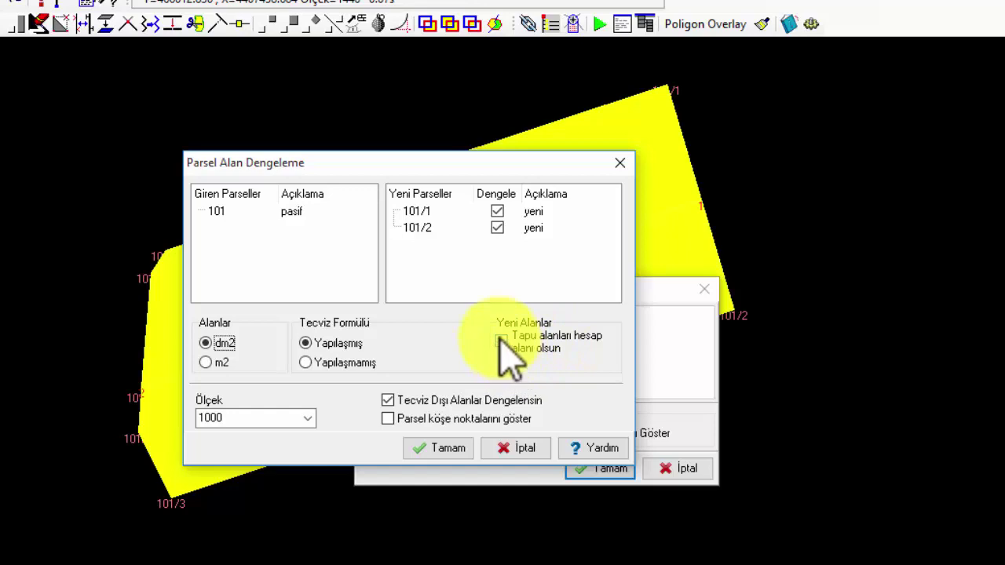
{"action": "left_click", "coordinate": [437, 450]}
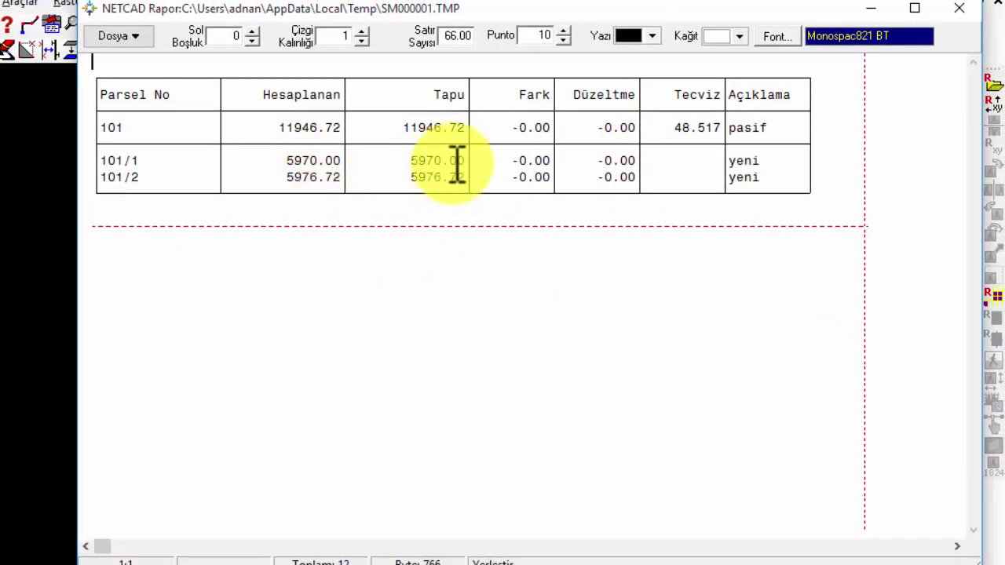
{"action": "left_click", "coordinate": [960, 9]}
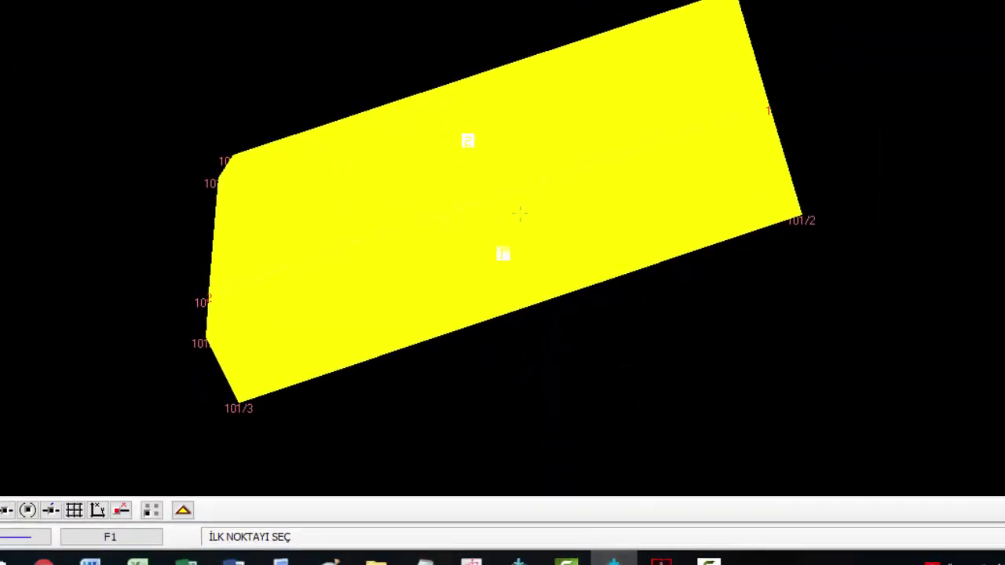
- Turn off the display of area hatches (Taramaları) in the drawing
{"action": "scroll", "coordinate": [519, 212], "scroll_direction": "down", "scroll_amount": 1}
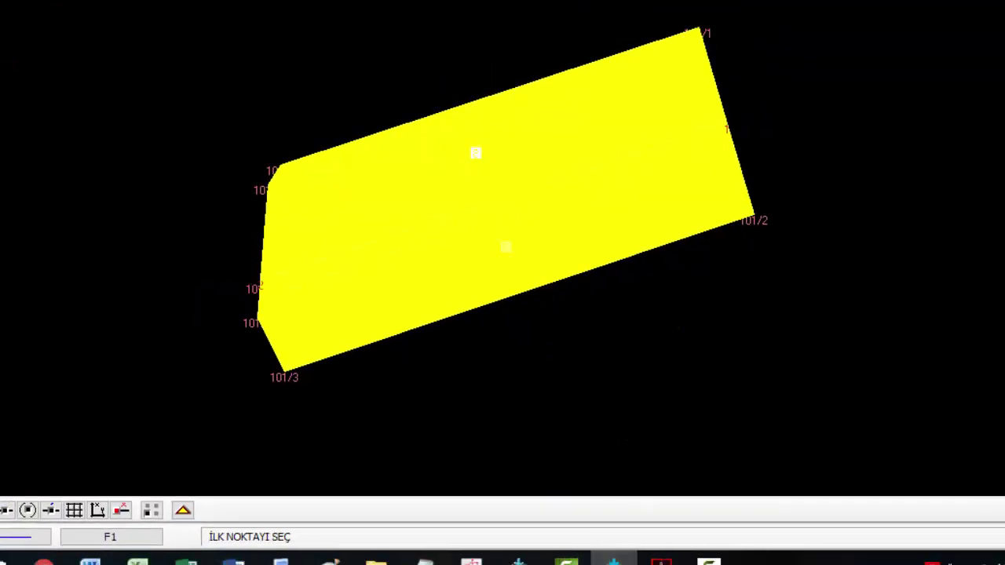
{"action": "scroll", "coordinate": [519, 212], "scroll_direction": "up", "scroll_amount": 1}
{"action": "left_click", "coordinate": [182, 510]}
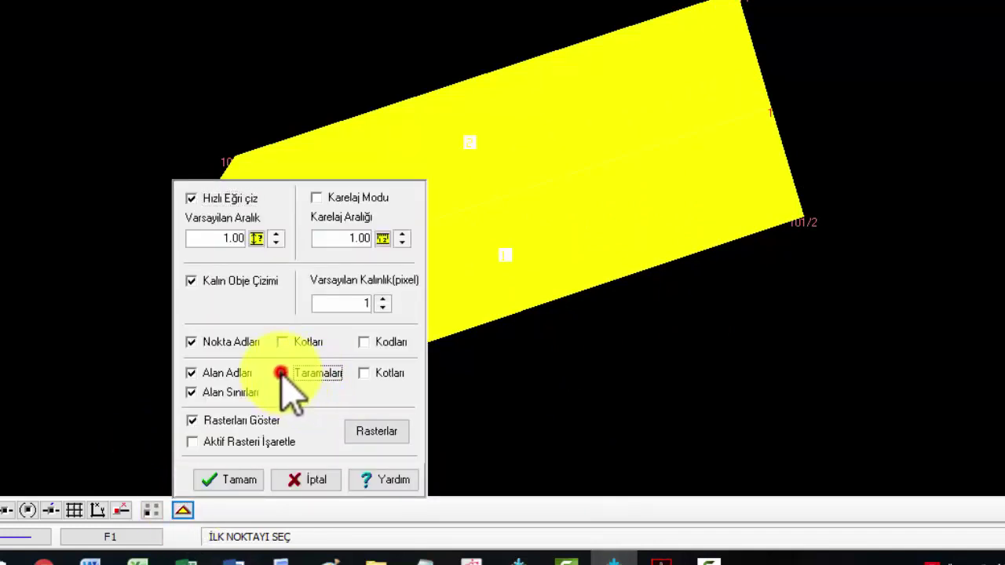
{"action": "left_click", "coordinate": [281, 373]}
{"action": "left_click", "coordinate": [233, 480]}
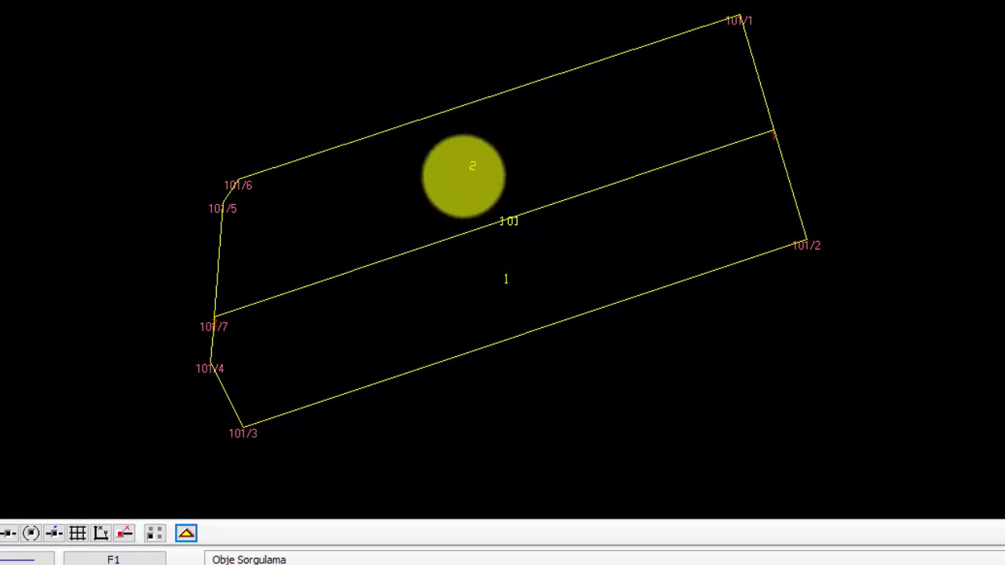
- Rename the upper parcel of block 101 to 101/1 in its object properties
{"action": "left_click", "coordinate": [473, 163]}
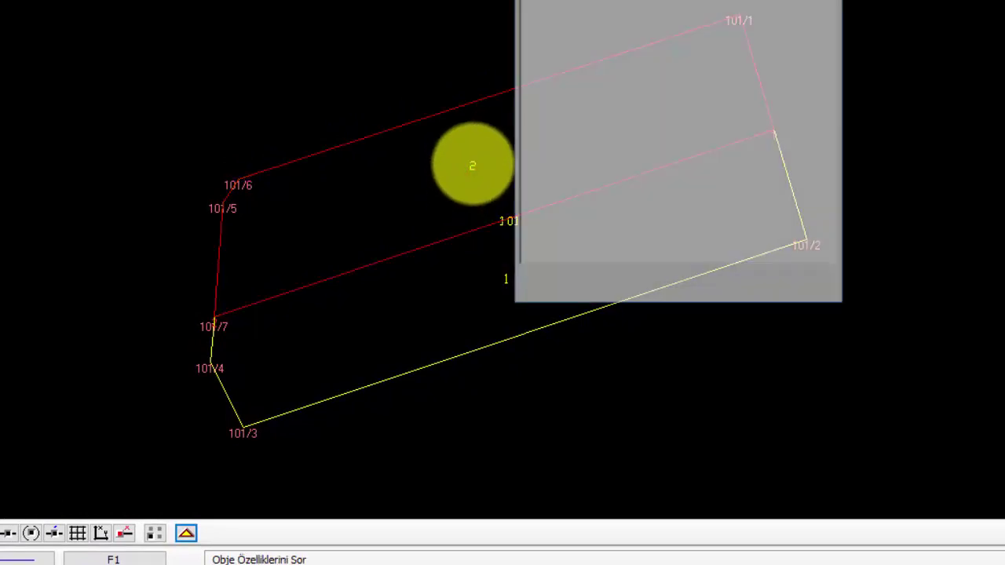
{"action": "left_click", "coordinate": [620, 169]}
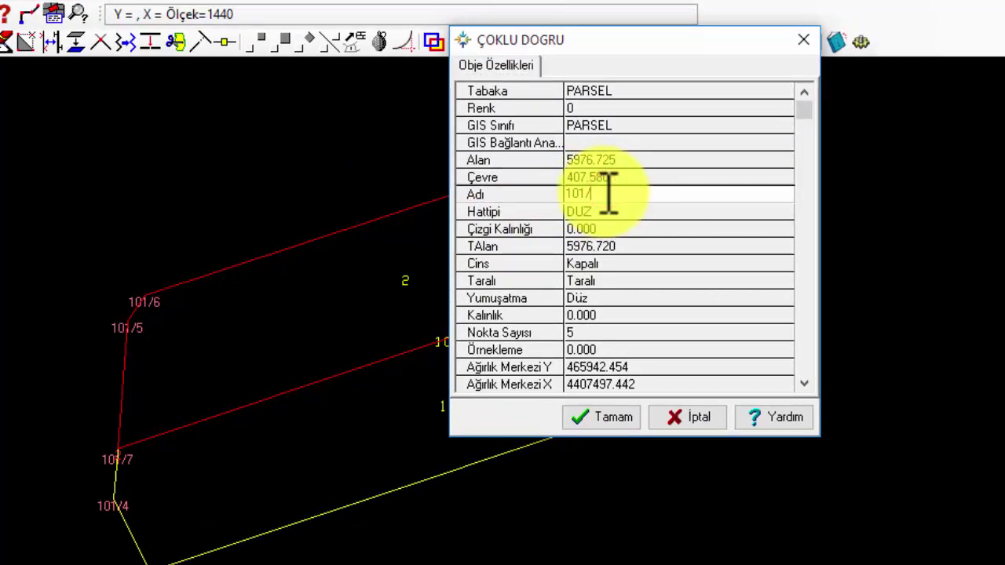
{"action": "left_click", "coordinate": [601, 414]}
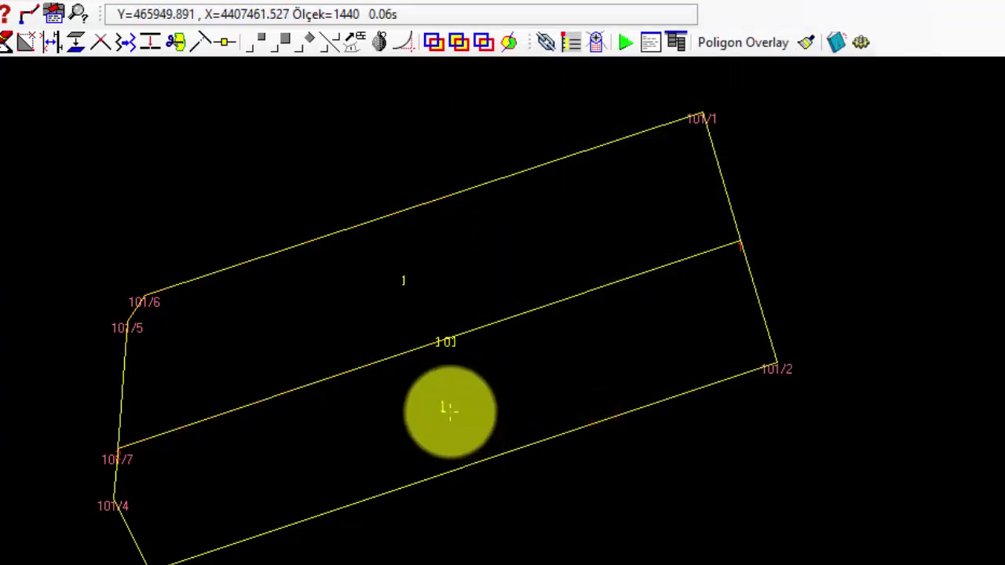
- Rename the lower parcel of block 101 to 101/2 in its object properties
{"action": "left_click", "coordinate": [449, 409]}
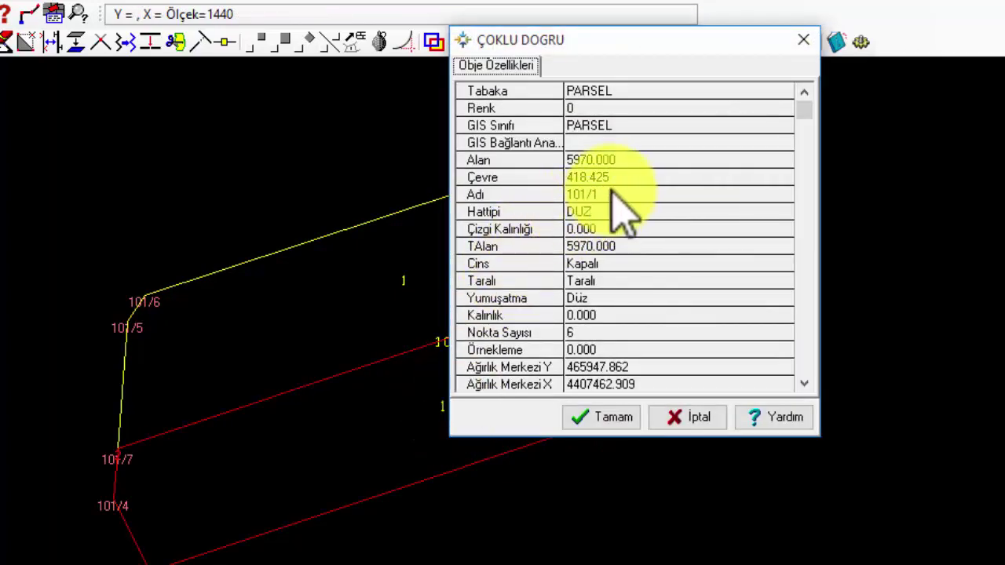
{"action": "left_click", "coordinate": [603, 194]}
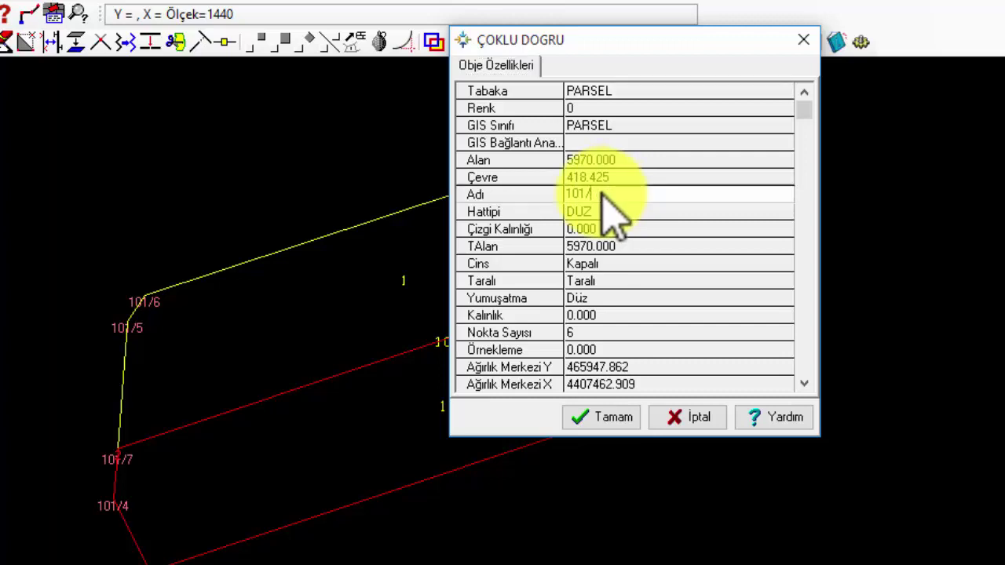
{"action": "type", "text": "2"}
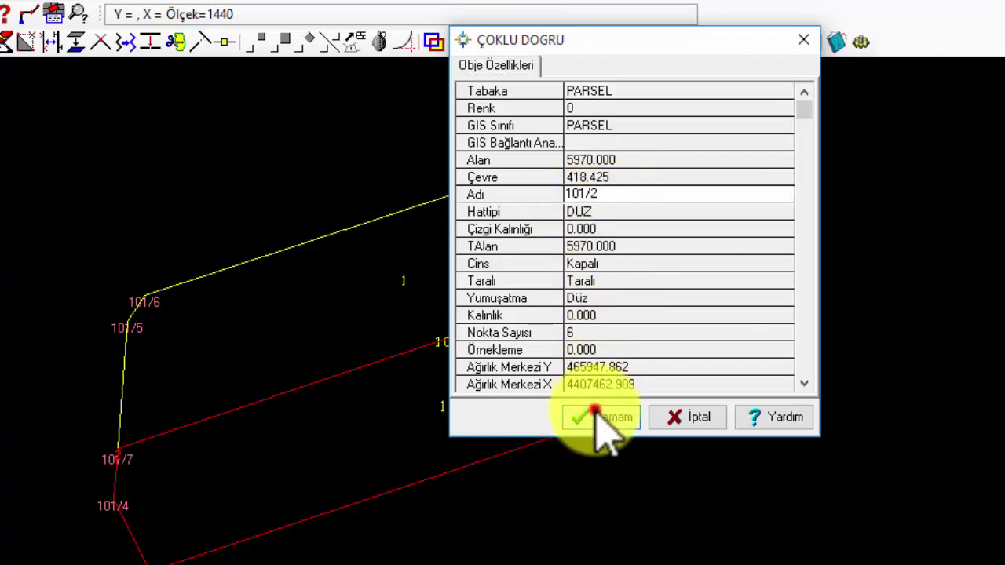
{"action": "left_click", "coordinate": [602, 417]}
- Check the areas and layers of block 101 and parcels 101/1 and 101/2 in the Parcel Editor, widening it to show the layer names
{"action": "scroll", "coordinate": [472, 355], "scroll_direction": "down", "scroll_amount": 2}
{"action": "scroll", "coordinate": [400, 281], "scroll_direction": "up", "scroll_amount": 1}
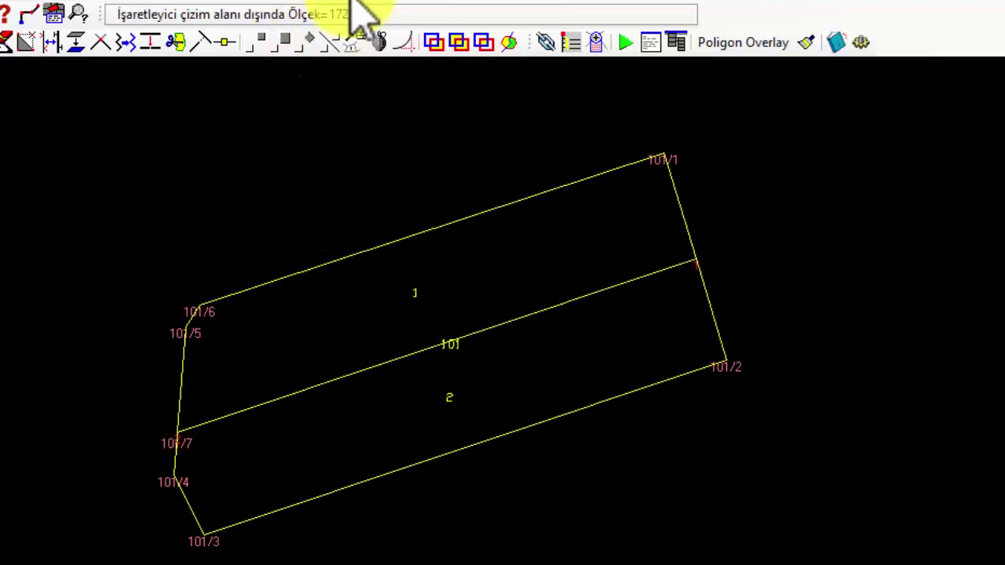
{"action": "left_click", "coordinate": [358, 33]}
{"action": "left_click", "coordinate": [402, 96]}
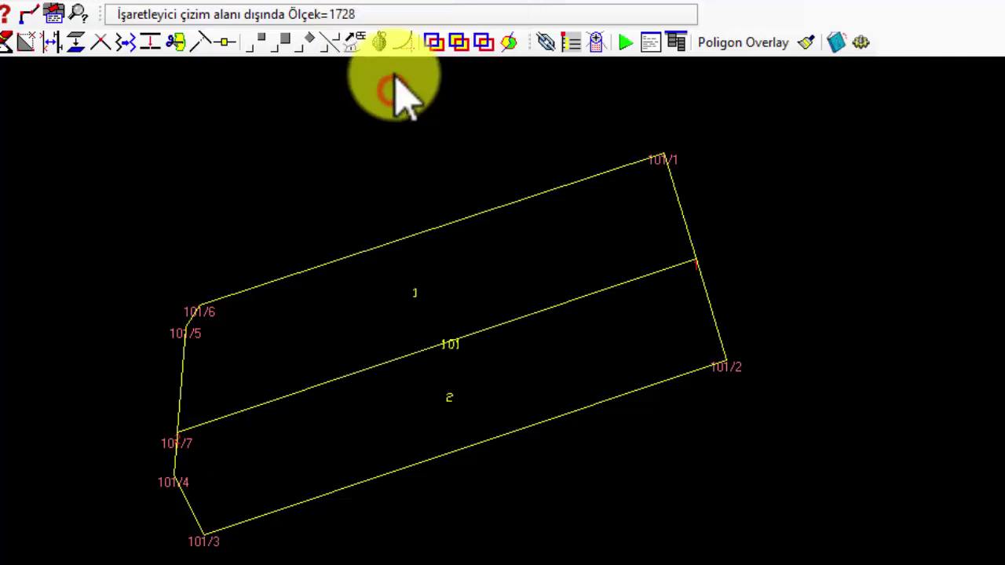
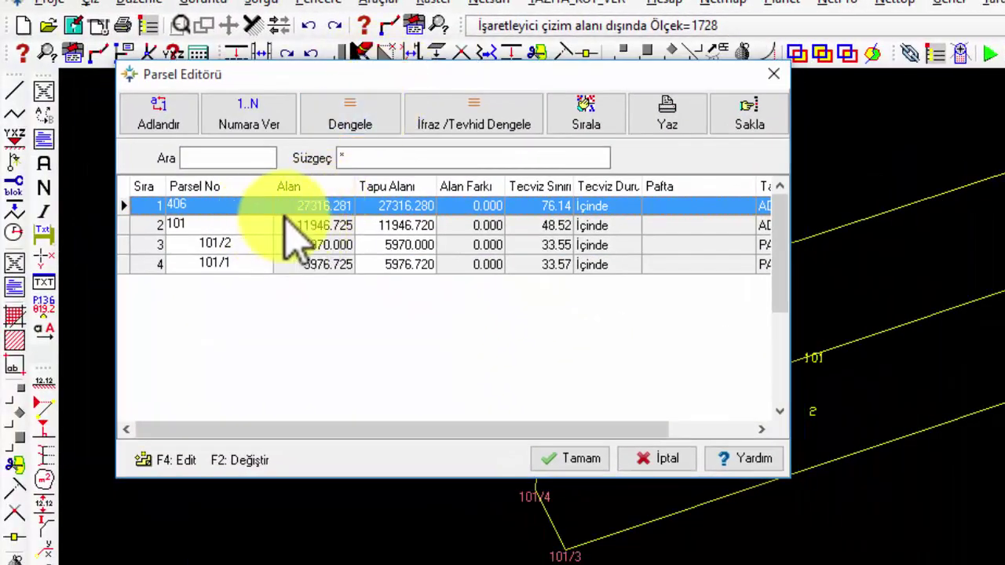
{"action": "left_click", "coordinate": [323, 227]}
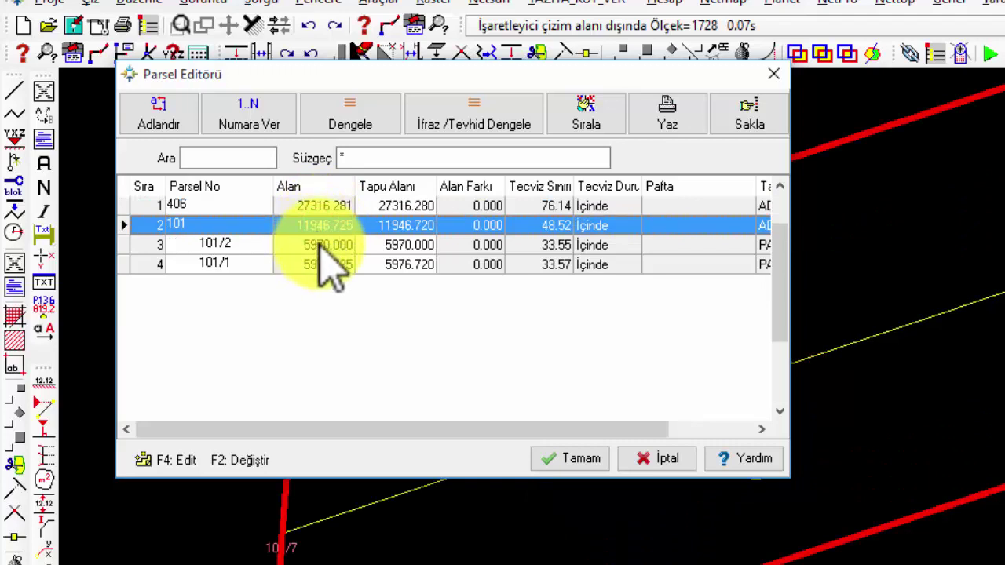
{"action": "left_click", "coordinate": [320, 247]}
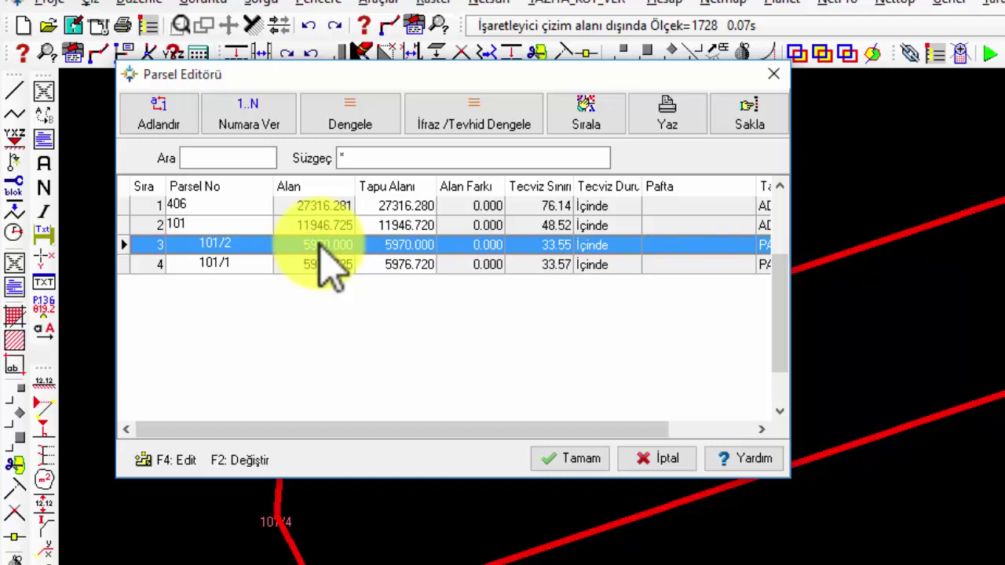
{"action": "left_click", "coordinate": [315, 265]}
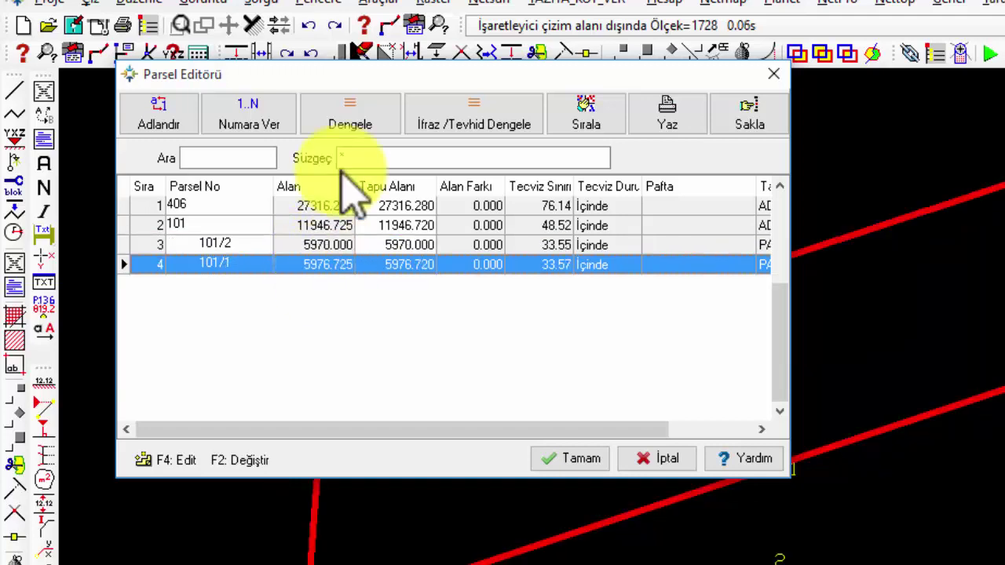
{"action": "mouse_move", "coordinate": [350, 75]}
{"action": "left_mouse_down"}
{"action": "mouse_move", "coordinate": [406, 161]}
{"action": "mouse_move", "coordinate": [1004, 254]}
{"action": "mouse_move", "coordinate": [935, 2]}
{"action": "left_mouse_up"}
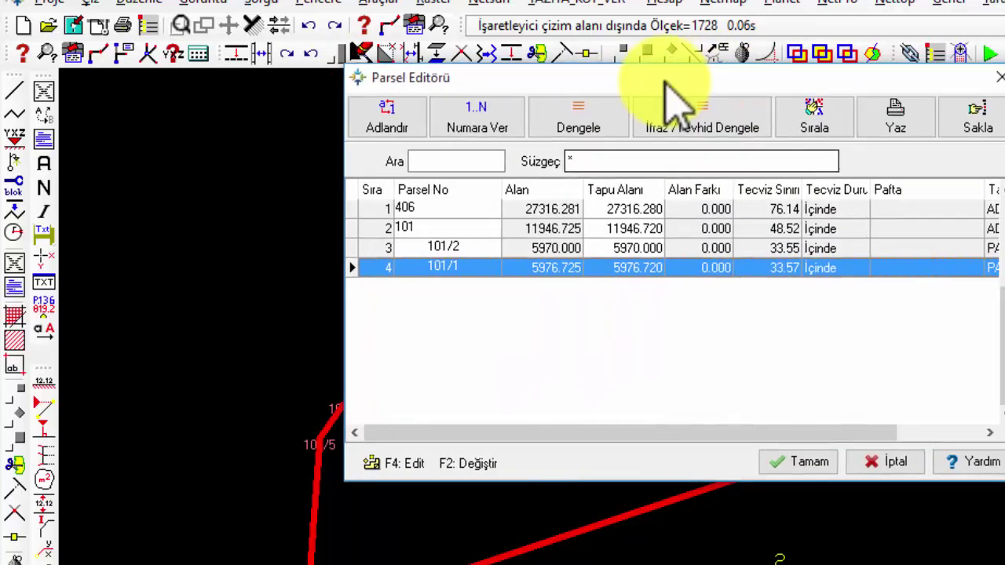
{"action": "left_click_drag", "start_coordinate": [991, 247], "coordinate": [1004, 246]}
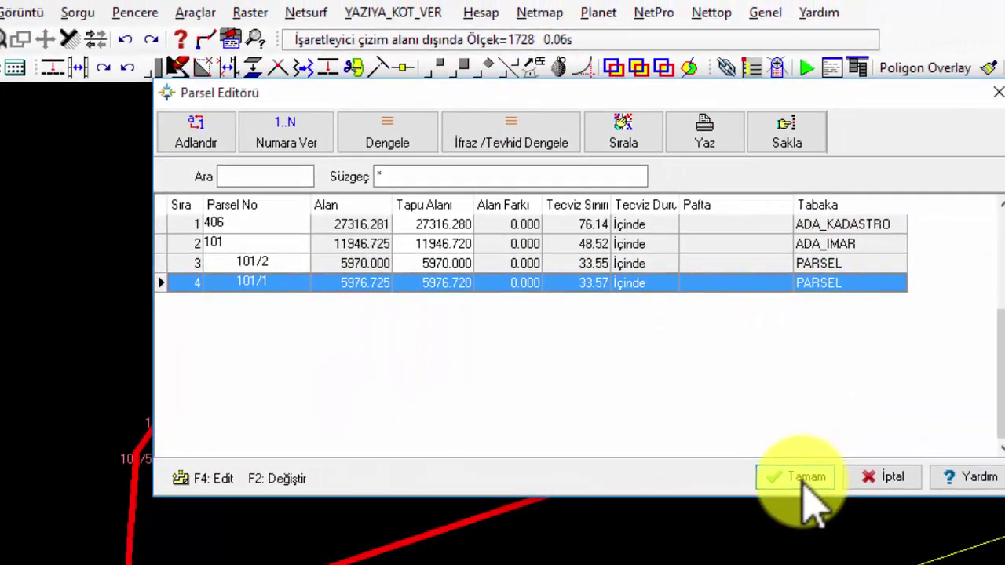
{"action": "left_click", "coordinate": [921, 469]}
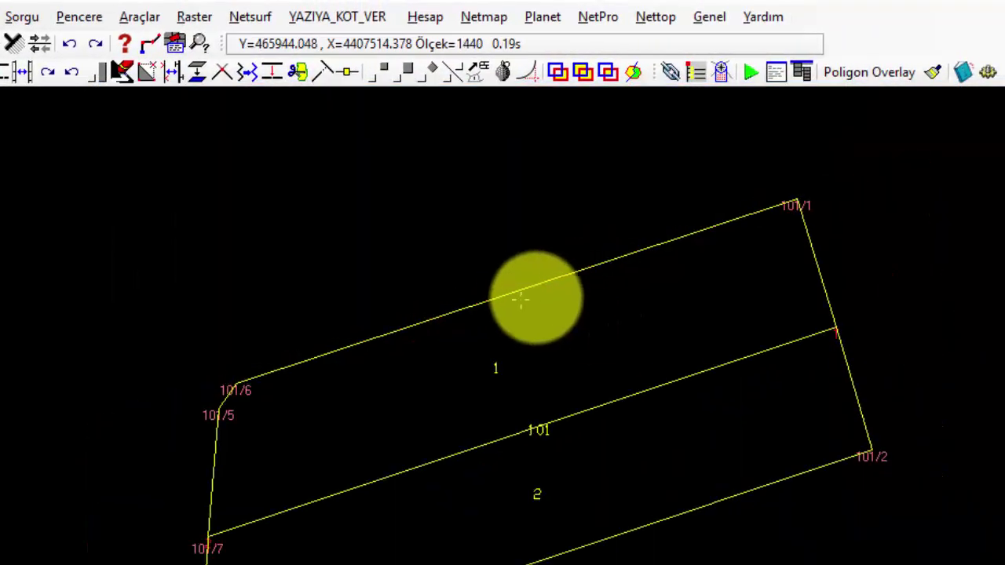
- Start the parcel split command (Ayır) and choose parcel 101/1 as the parcel to split
{"action": "mouse_move", "coordinate": [579, 354]}
{"action": "middle_mouse_down"}
{"action": "mouse_move", "coordinate": [616, 295]}
{"action": "mouse_move", "coordinate": [608, 285]}
{"action": "middle_mouse_up"}
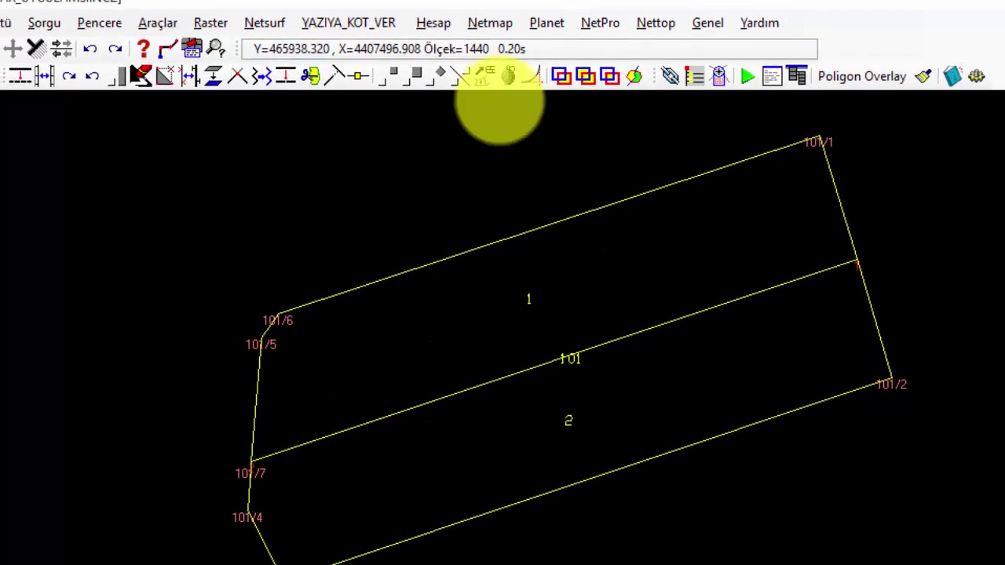
{"action": "left_click", "coordinate": [493, 35]}
{"action": "left_click", "coordinate": [559, 184]}
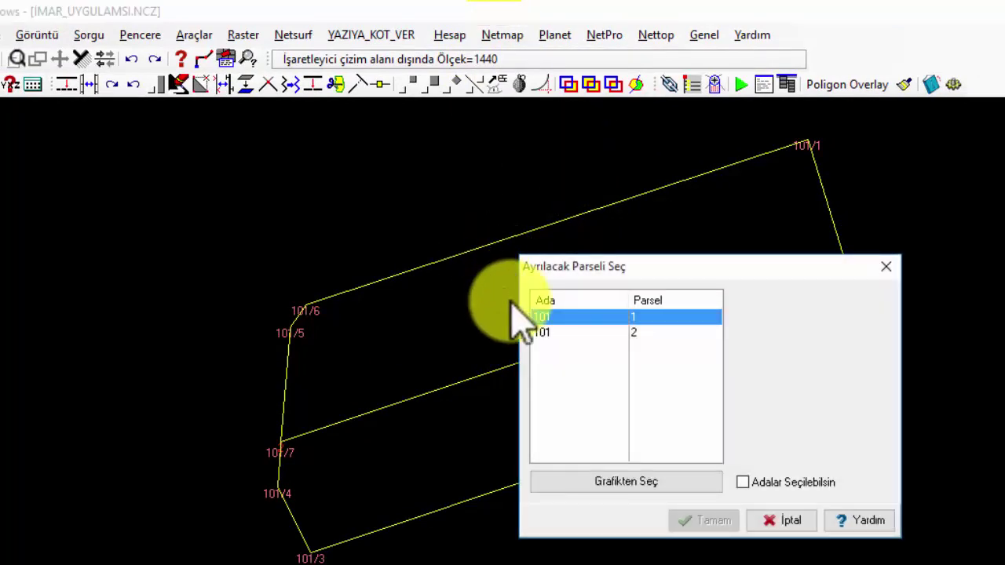
{"action": "left_click", "coordinate": [548, 316]}
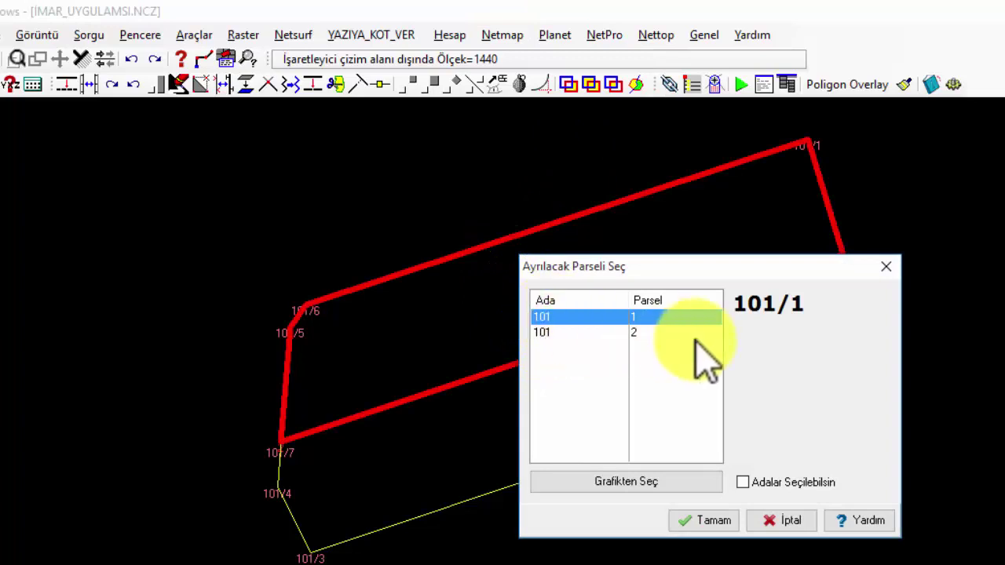
{"action": "left_click", "coordinate": [694, 521]}
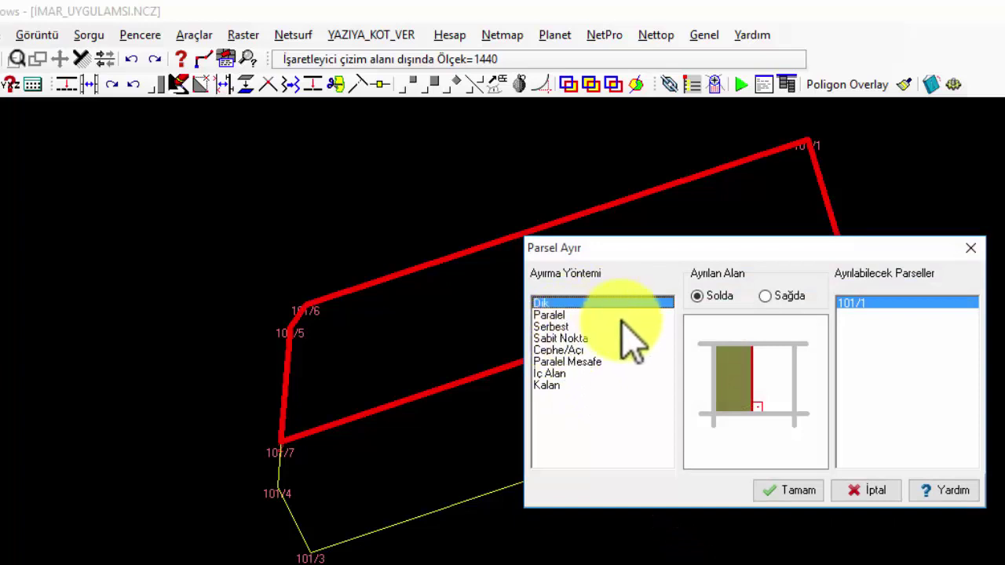
- Set up a parallel split (Paralel) of parcel 101/1 with the separated area Sağda, using its short eastern edge as the reference
{"action": "left_click", "coordinate": [555, 314]}
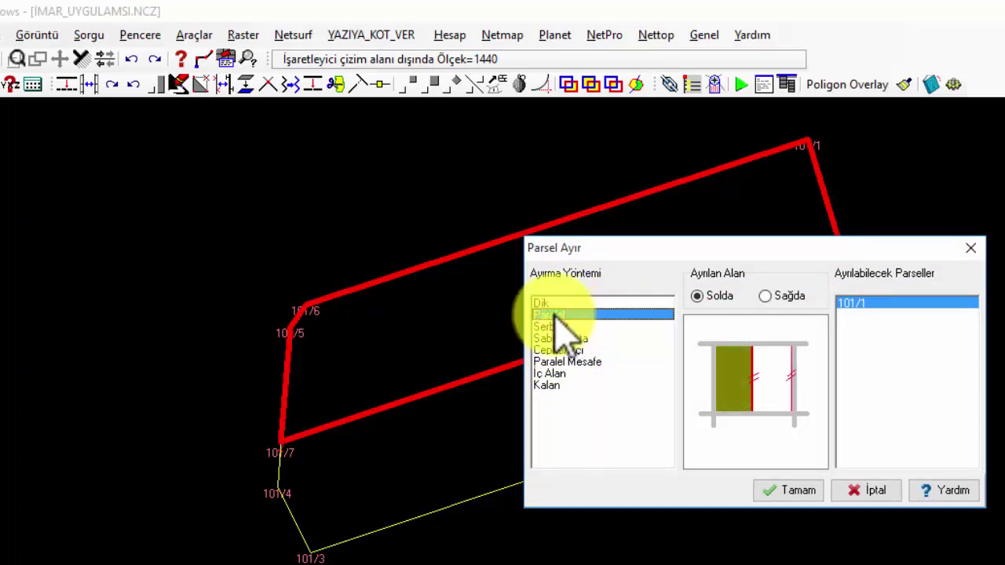
{"action": "left_click", "coordinate": [765, 297]}
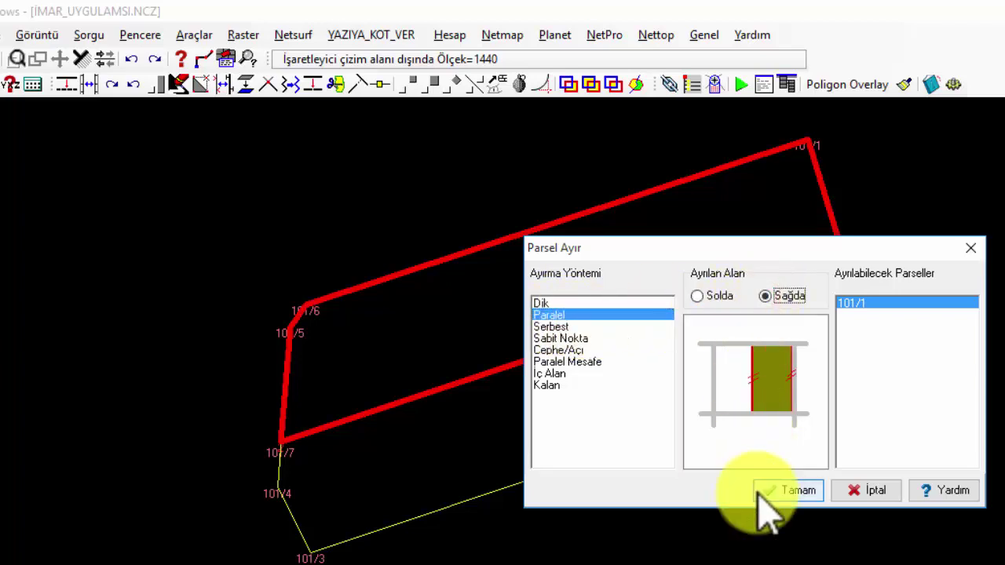
{"action": "left_click", "coordinate": [788, 491]}
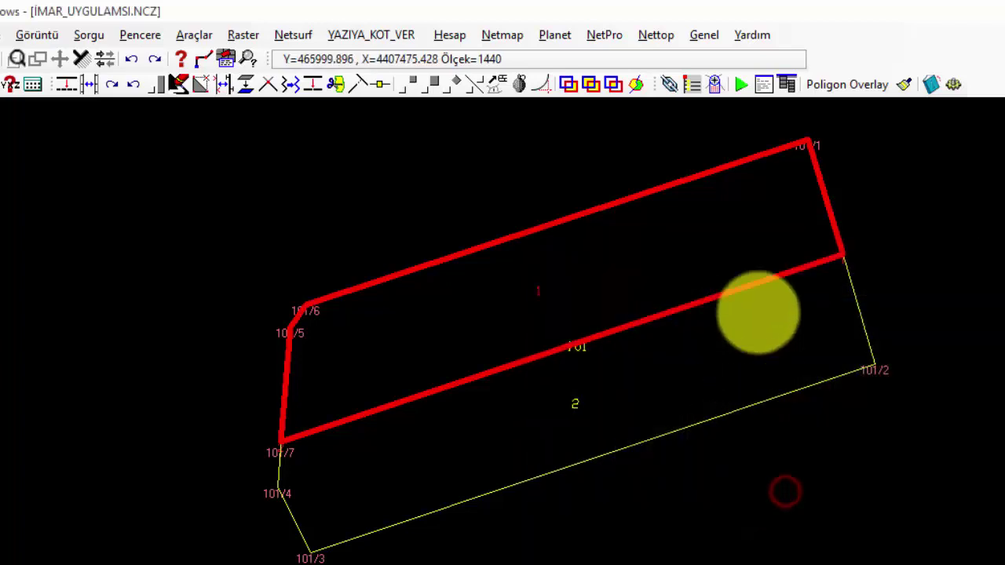
{"action": "left_click", "coordinate": [826, 201]}
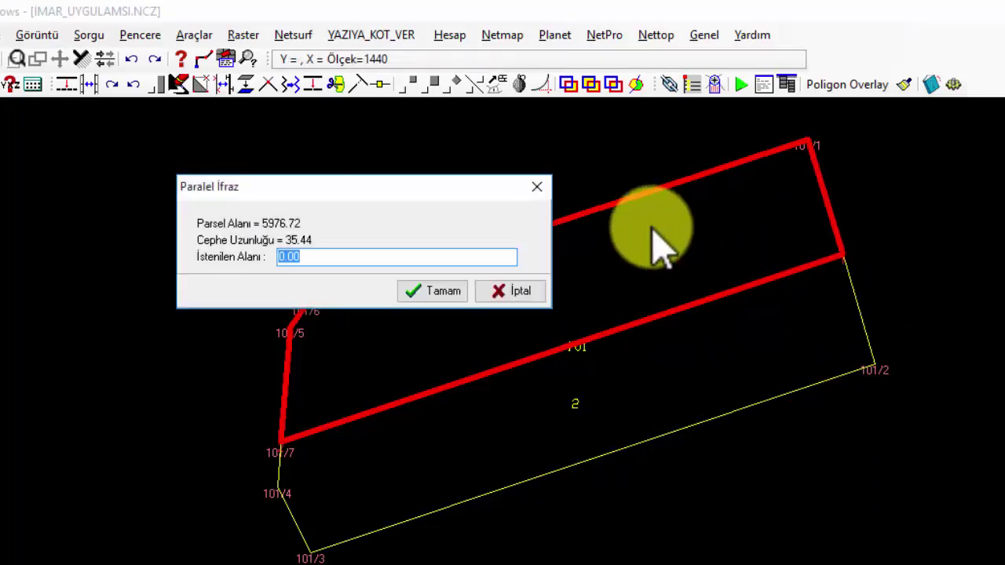
{"action": "left_click_drag", "start_coordinate": [401, 190], "coordinate": [471, 171]}
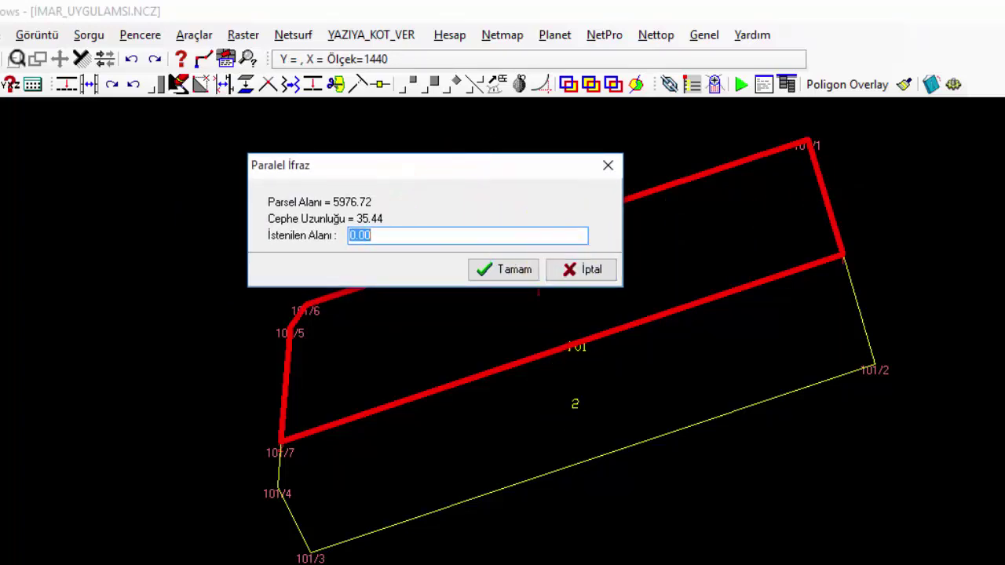
- Look up the westernmost upper parcel's area in the exam PDF, split off 1725.22 m² in Netcad and number the new parcel 1
{"action": "key", "text": "alt+Tab"}
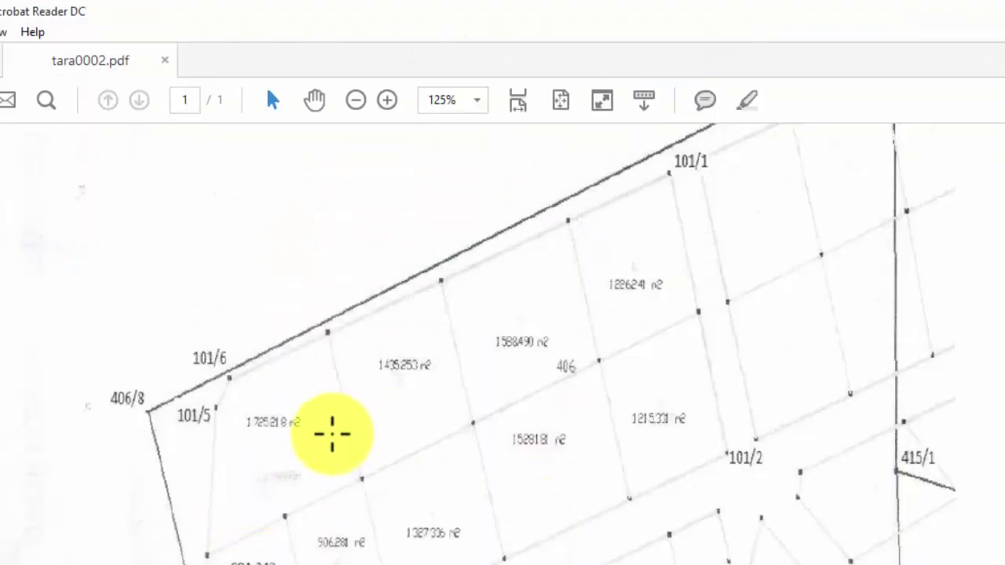
{"action": "scroll", "coordinate": [280, 448], "scroll_direction": "up", "scroll_amount": 3}
{"action": "scroll", "coordinate": [298, 463], "scroll_direction": "down", "scroll_amount": 3}
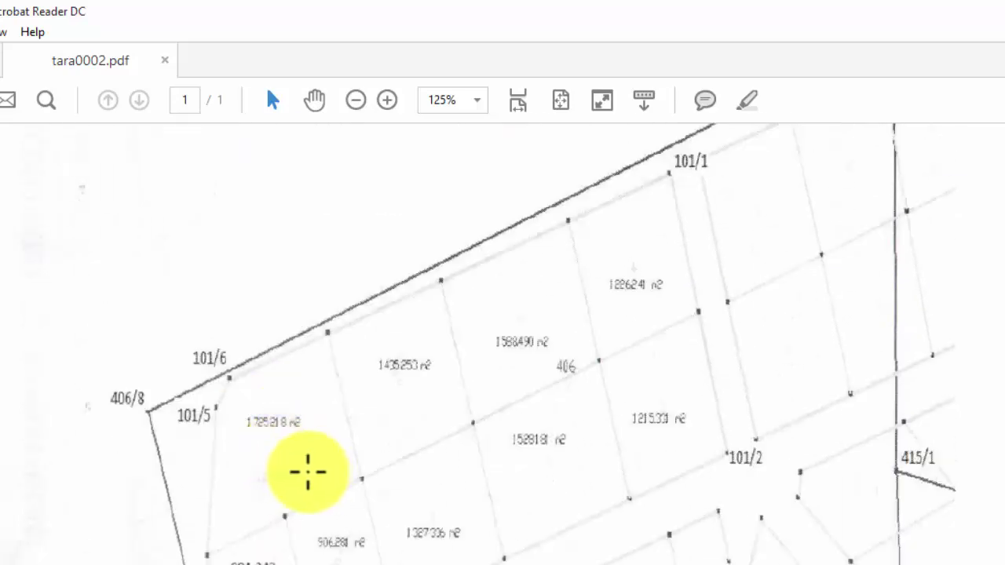
{"action": "scroll", "coordinate": [308, 472], "scroll_direction": "up", "scroll_amount": 4, "text": "ctrl"}
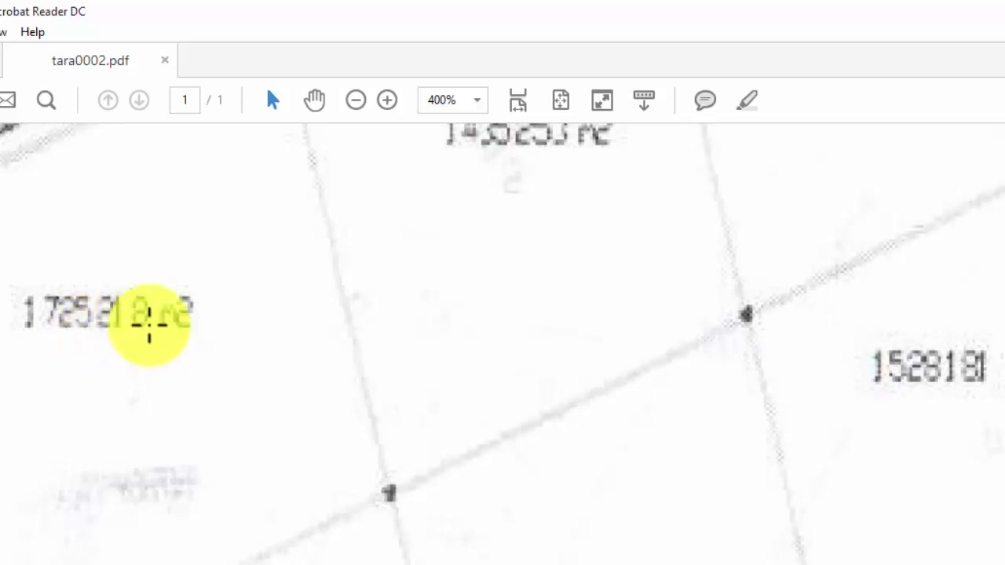
{"action": "scroll", "coordinate": [149, 326], "scroll_direction": "down", "scroll_amount": 2, "text": "ctrl"}
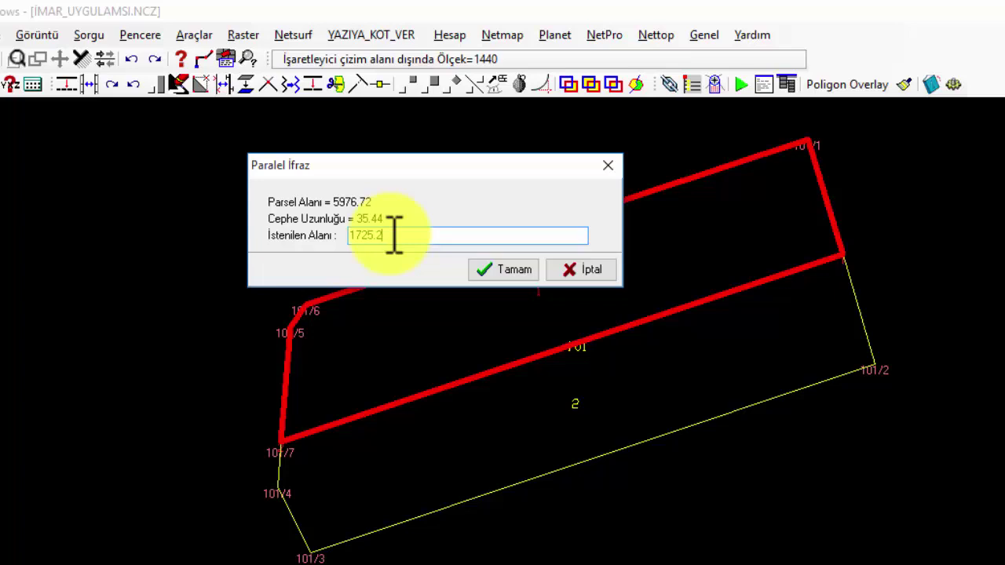
{"action": "left_click", "coordinate": [503, 270]}
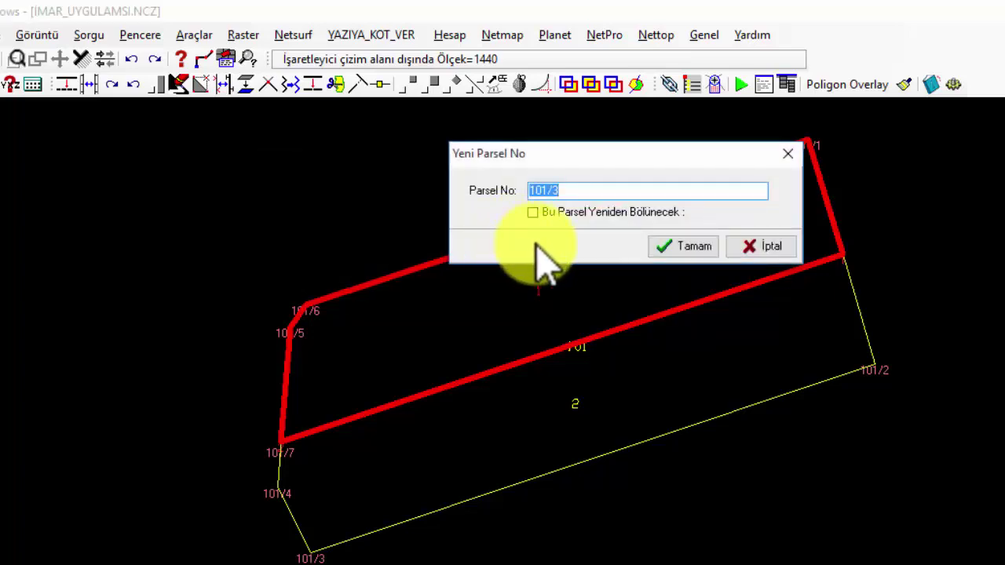
{"action": "double_click", "coordinate": [579, 190]}
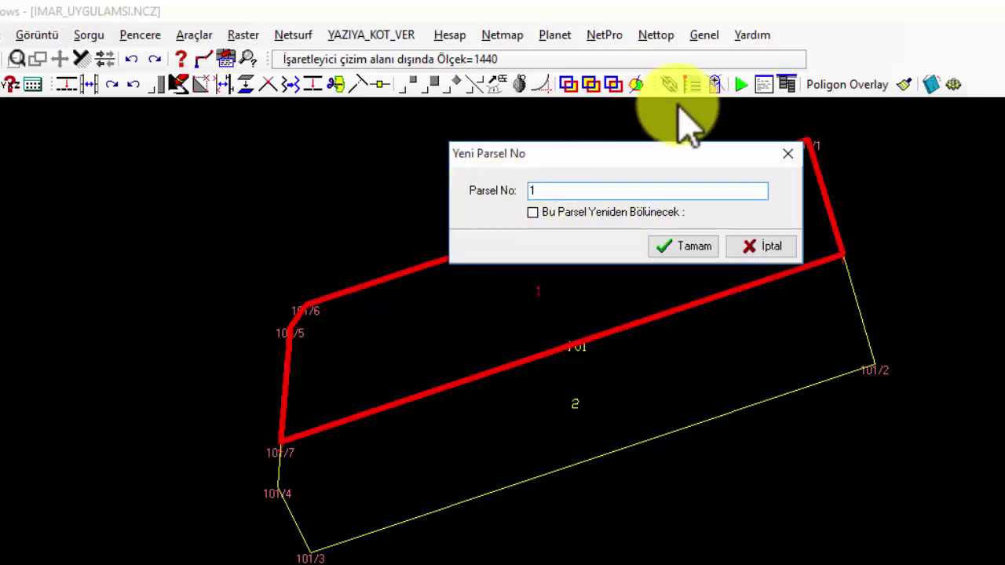
{"action": "left_click", "coordinate": [676, 248]}
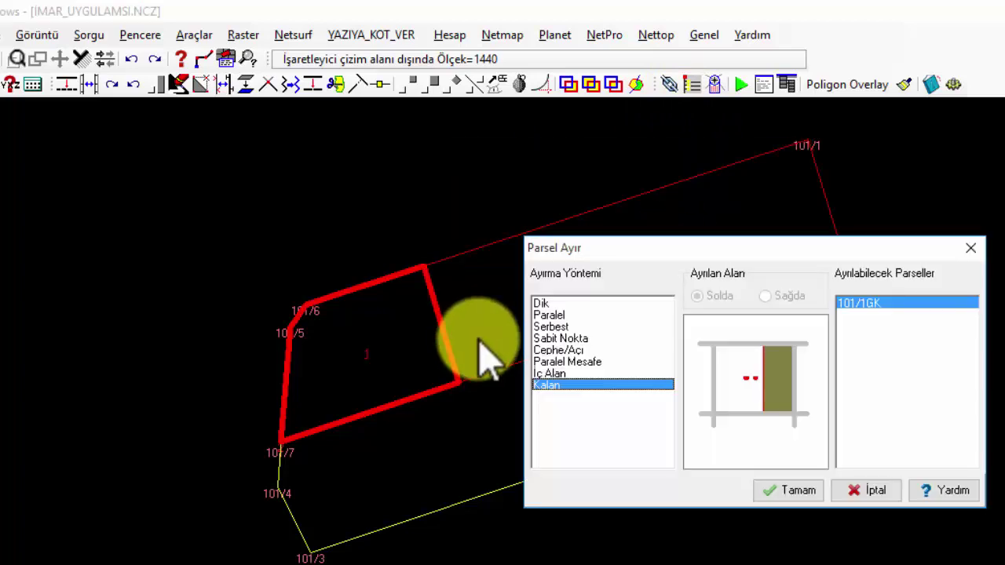
- Split 1435.25 m² off the remainder with Paralel and Sağda from the eastern edge, taking the area from the PDF, and number it 2
{"action": "left_click", "coordinate": [550, 315]}
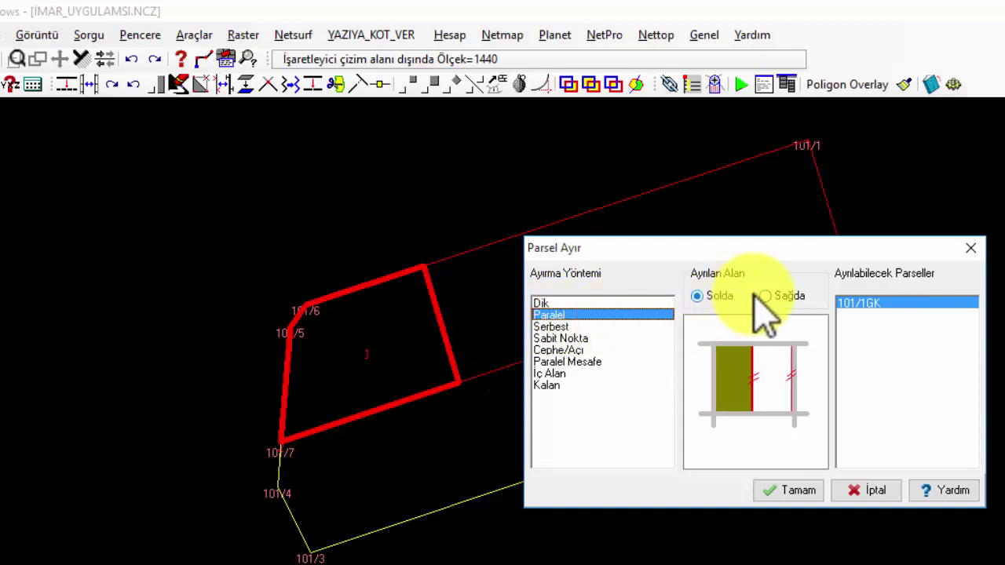
{"action": "left_click", "coordinate": [764, 296]}
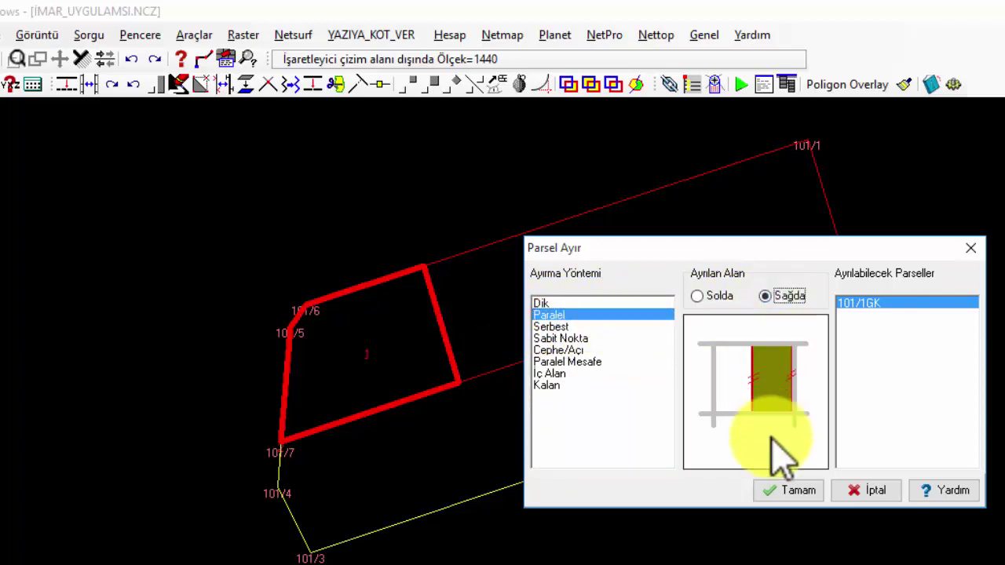
{"action": "left_click", "coordinate": [777, 490]}
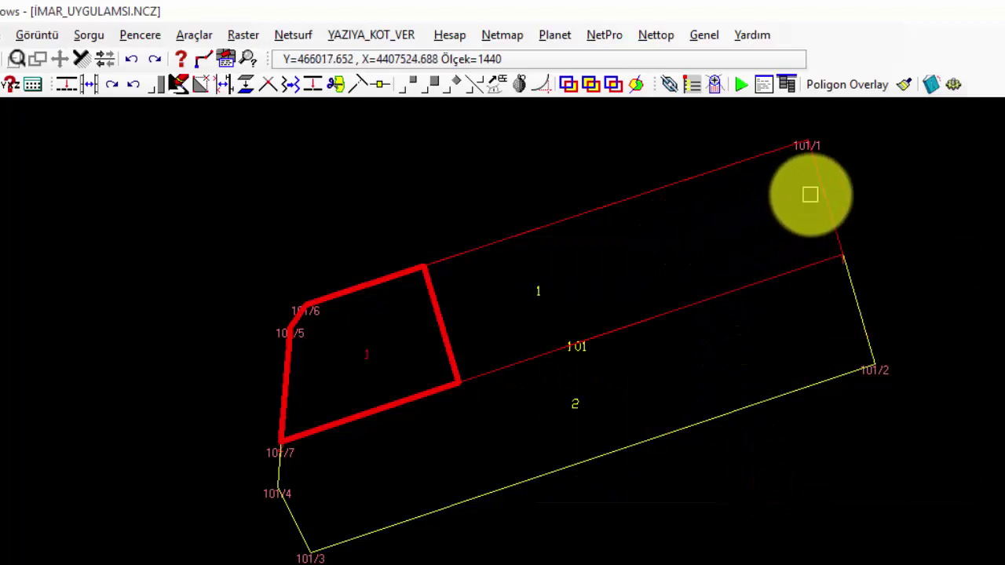
{"action": "left_click", "coordinate": [821, 183]}
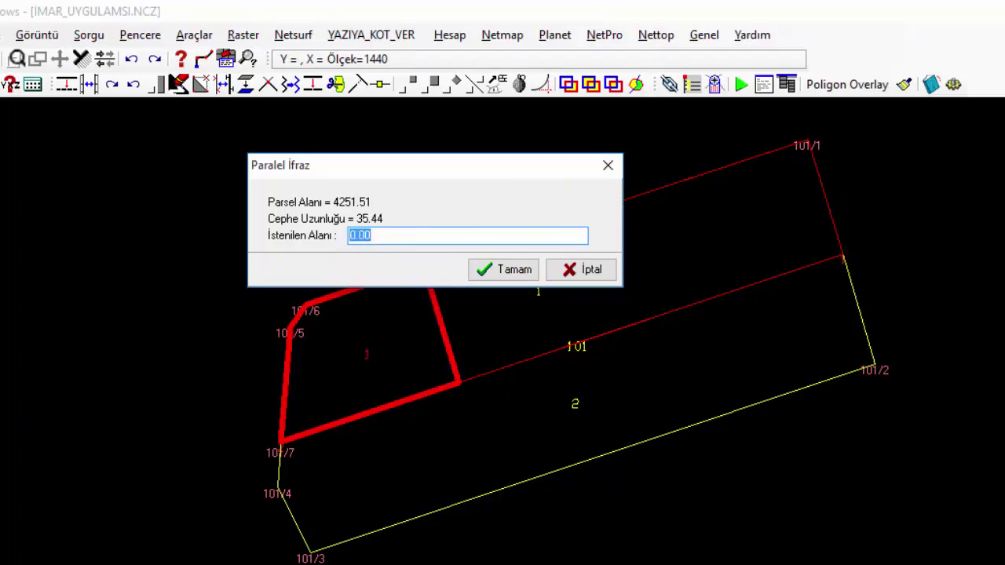
{"action": "key", "text": "alt+Tab"}
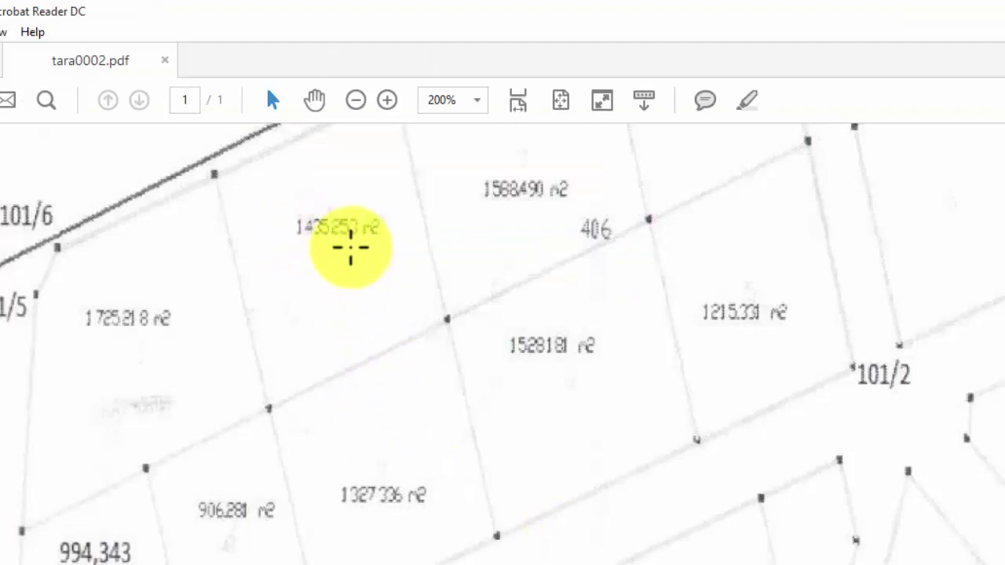
{"action": "key", "text": "alt+Tab"}
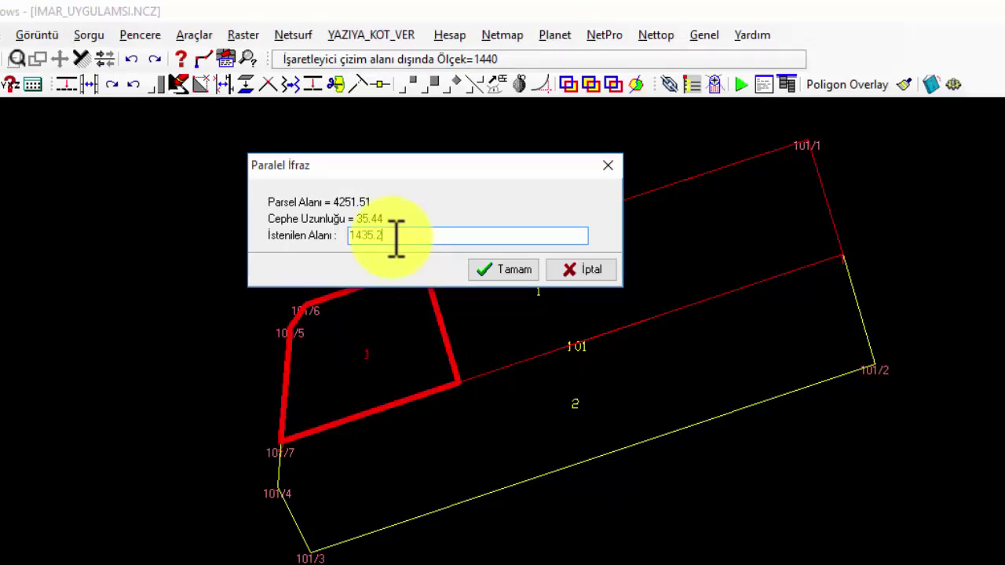
{"action": "left_click", "coordinate": [507, 269]}
{"action": "double_click", "coordinate": [573, 187]}
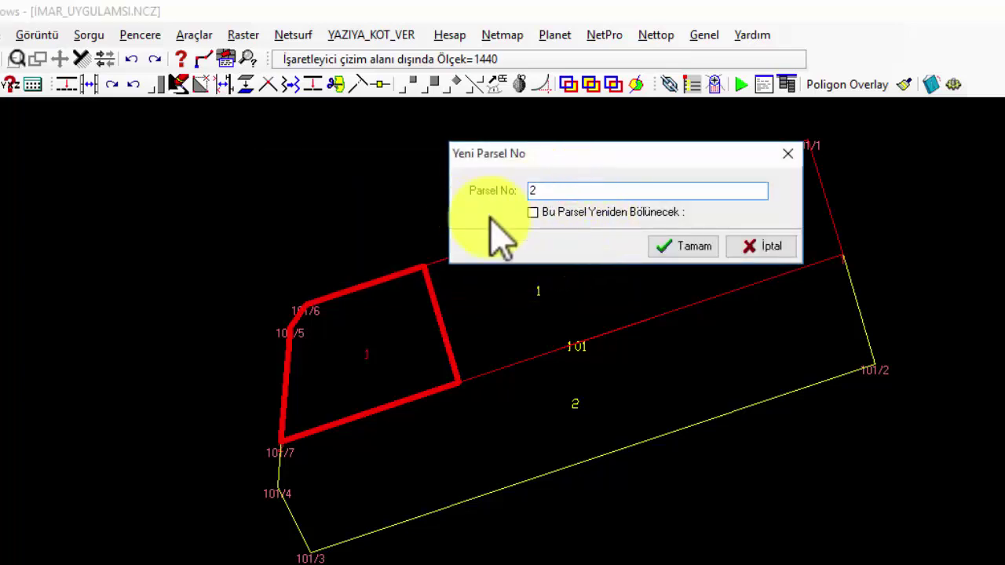
{"action": "left_click", "coordinate": [680, 246]}
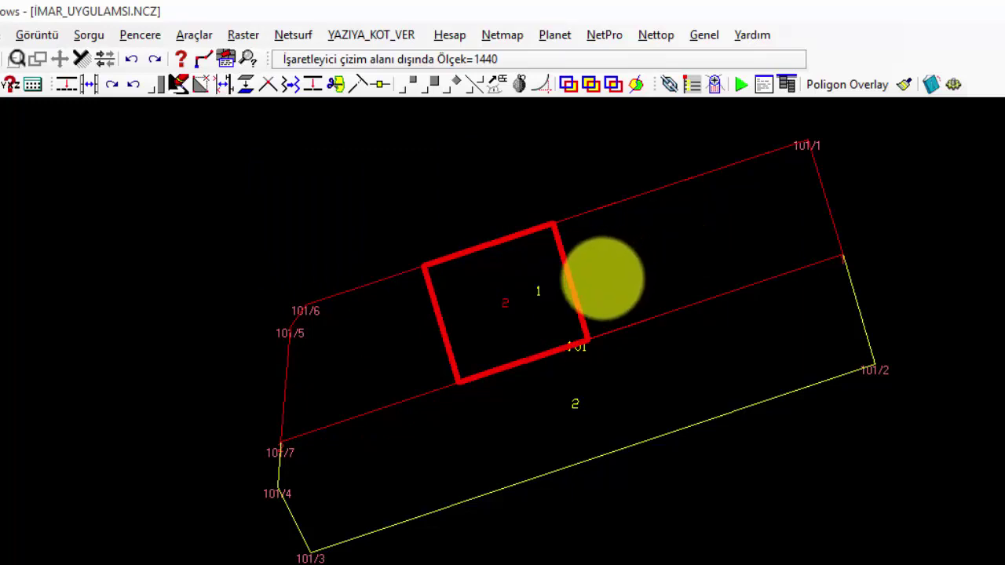
- Split another 1588.49 m² off the remainder with Paralel and Sağda from the eastern edge, reading the area from the PDF, and number it 3
{"action": "left_click", "coordinate": [561, 315]}
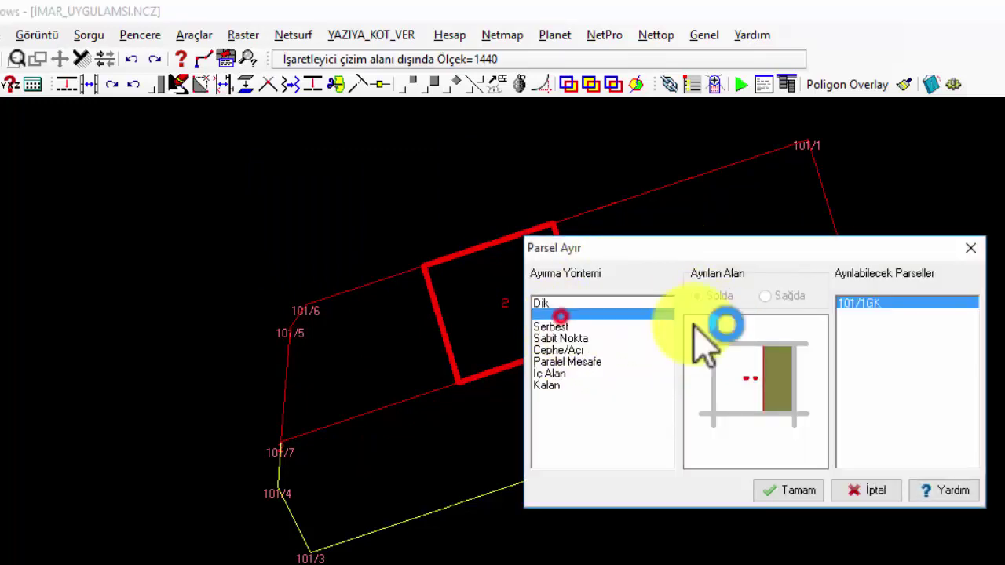
{"action": "left_click", "coordinate": [765, 296]}
{"action": "left_click", "coordinate": [784, 491]}
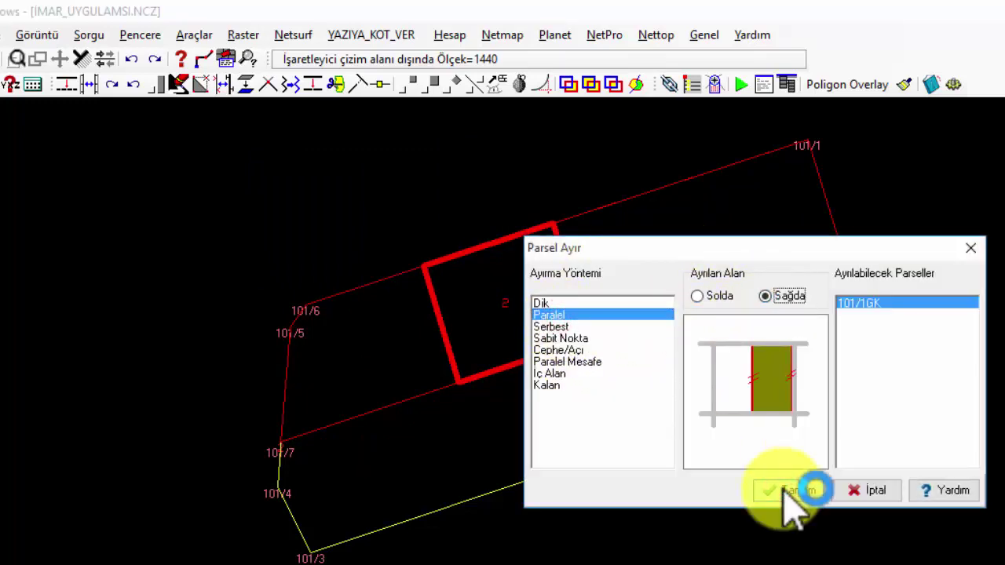
{"action": "left_click", "coordinate": [822, 196]}
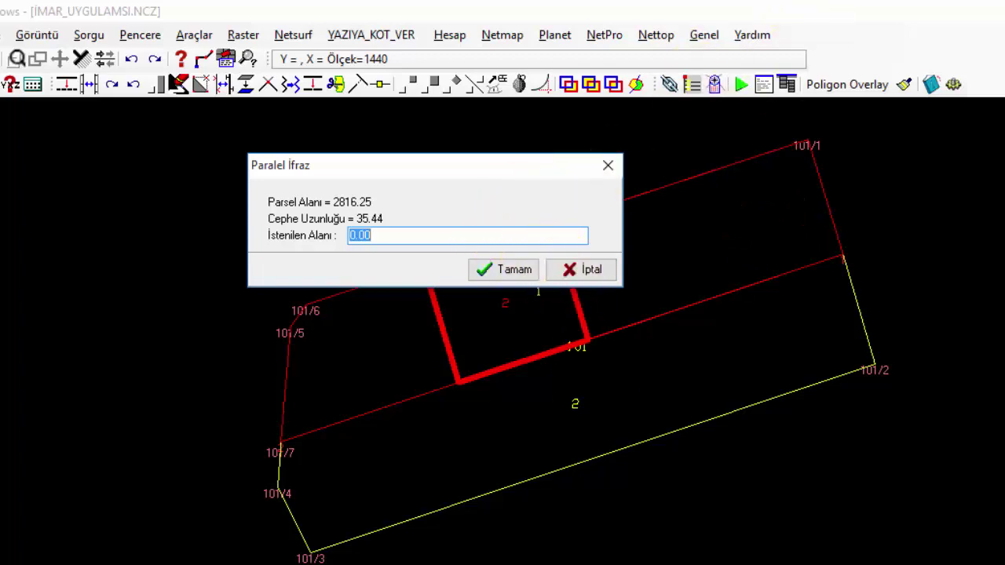
{"action": "key", "text": "alt+Tab"}
{"action": "scroll", "coordinate": [549, 244], "scroll_direction": "down", "scroll_amount": 2}
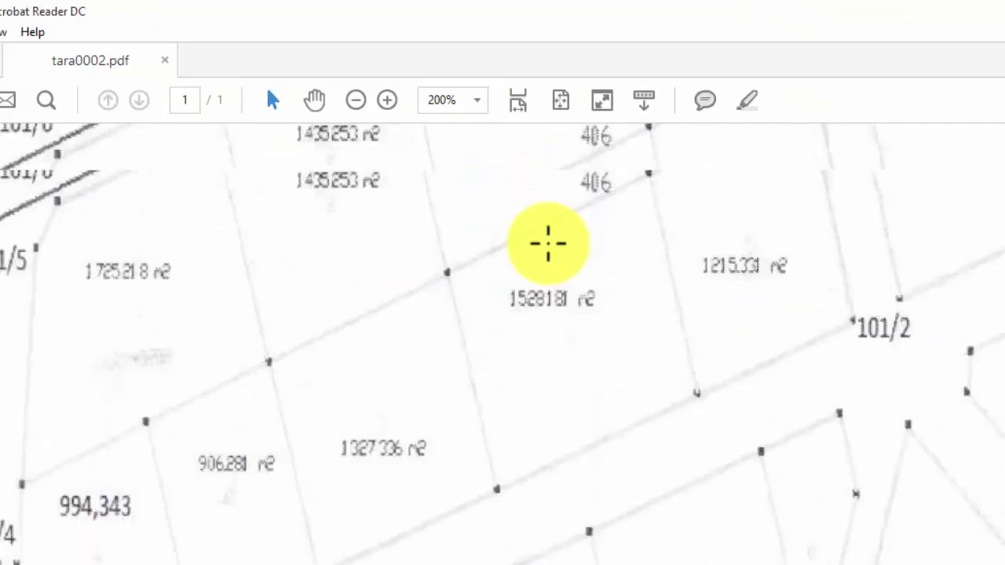
{"action": "scroll", "coordinate": [548, 244], "scroll_direction": "up", "scroll_amount": 2}
{"action": "scroll", "coordinate": [515, 294], "scroll_direction": "up", "scroll_amount": 1}
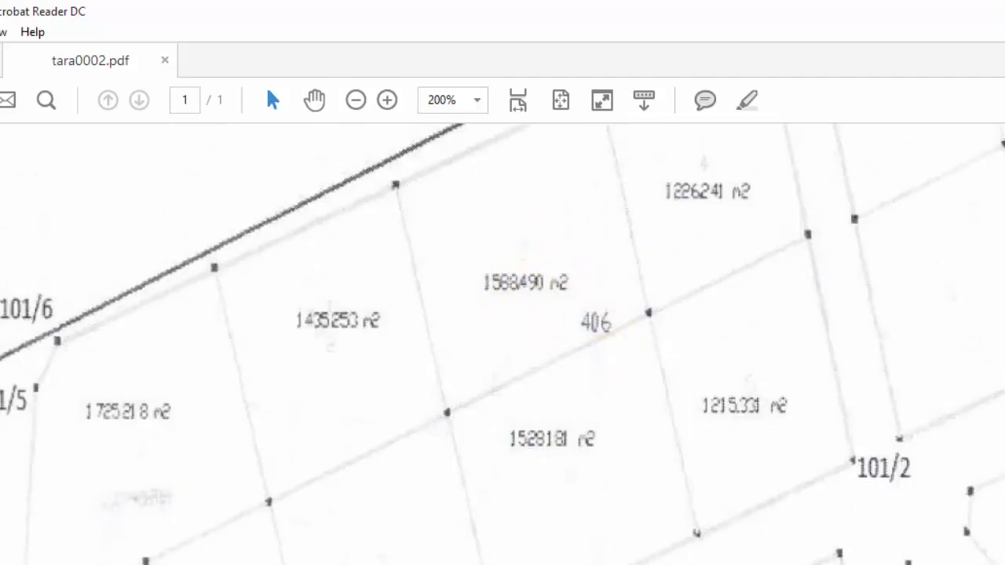
{"action": "key", "text": "alt+Tab"}
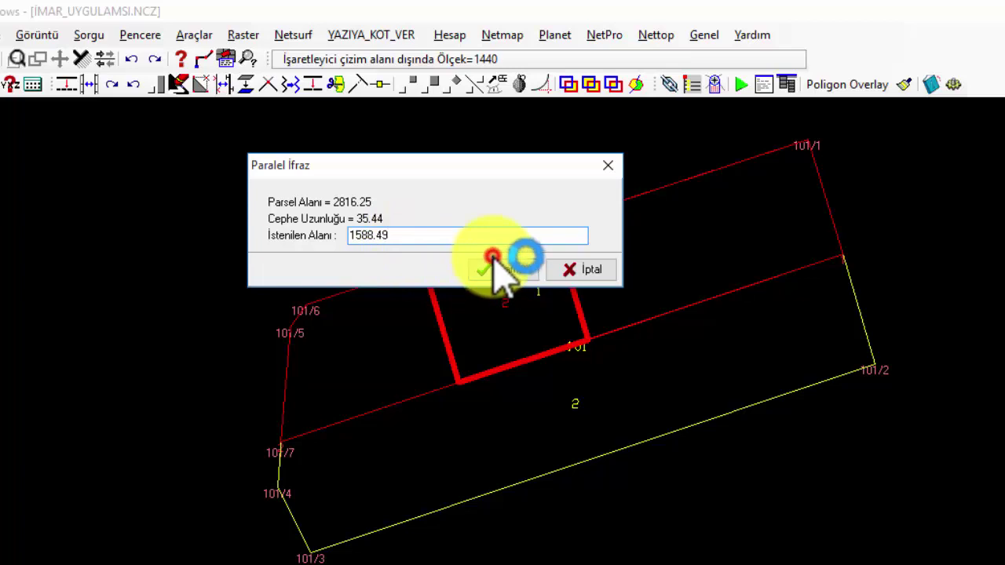
{"action": "left_click", "coordinate": [493, 269]}
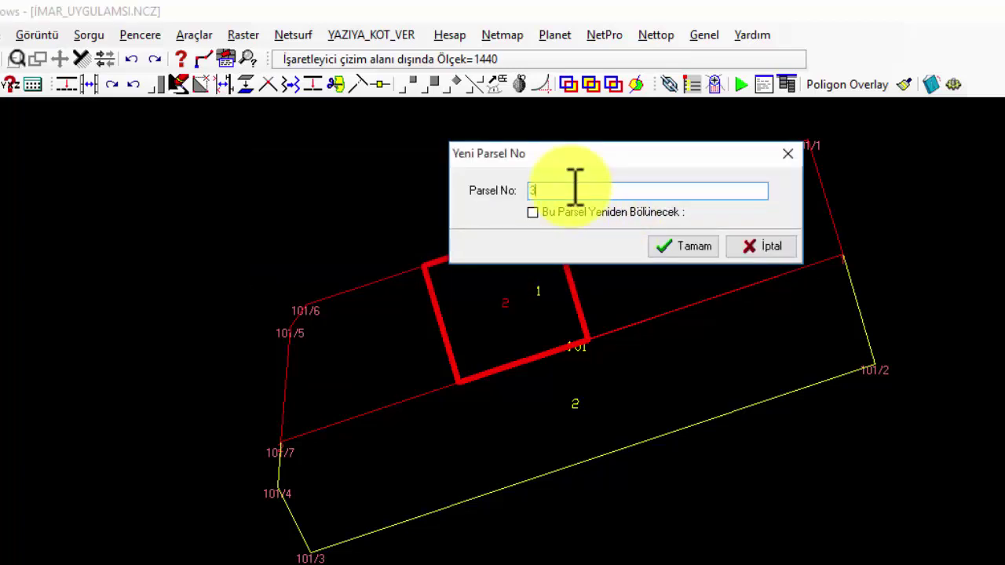
{"action": "type", "text": "3"}
{"action": "left_click", "coordinate": [684, 245]}
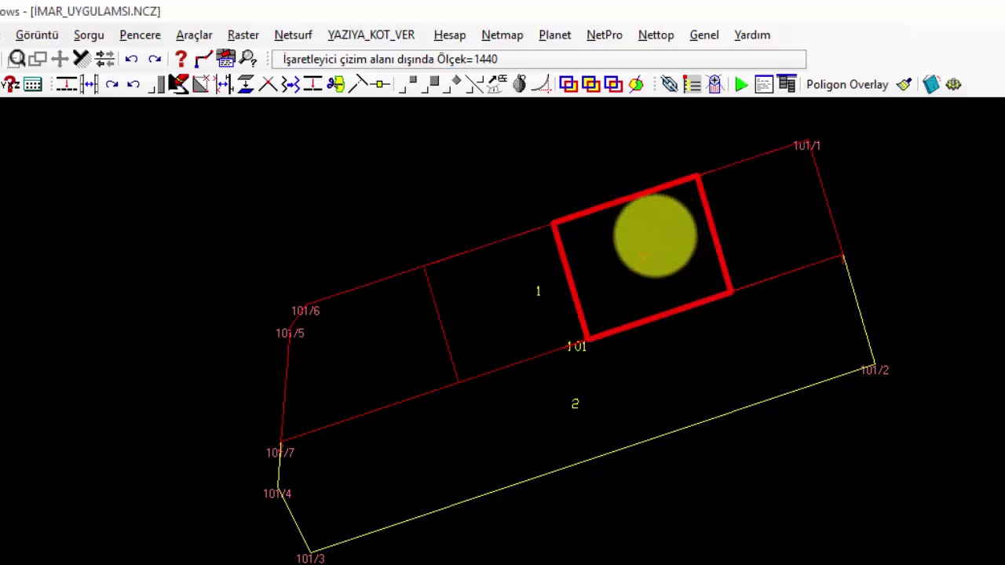
- Separate the remaining eastern piece with the Kalan method, number it parcel 4 and finish the split of parcel 101/1
{"action": "left_click", "coordinate": [716, 198]}
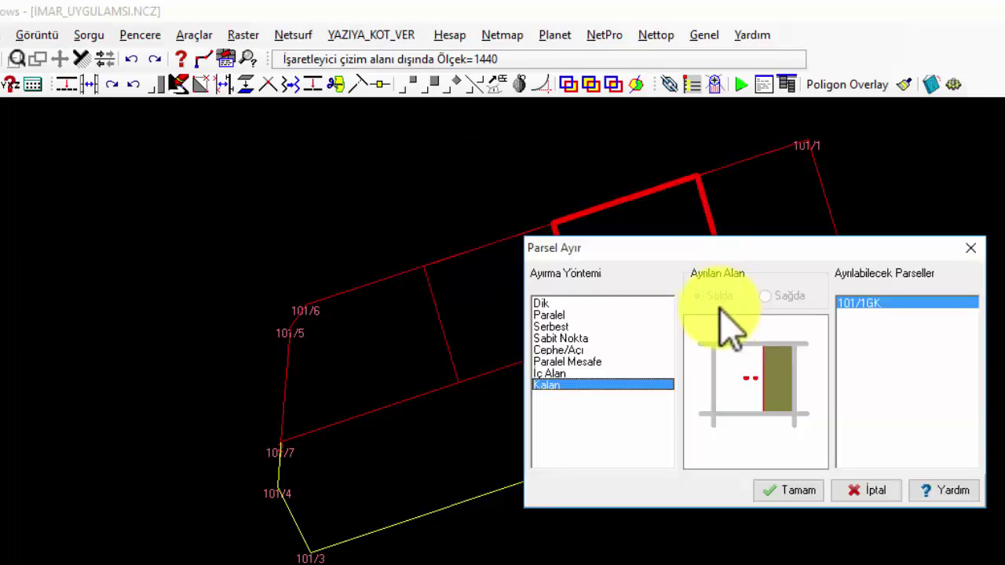
{"action": "left_click", "coordinate": [801, 489]}
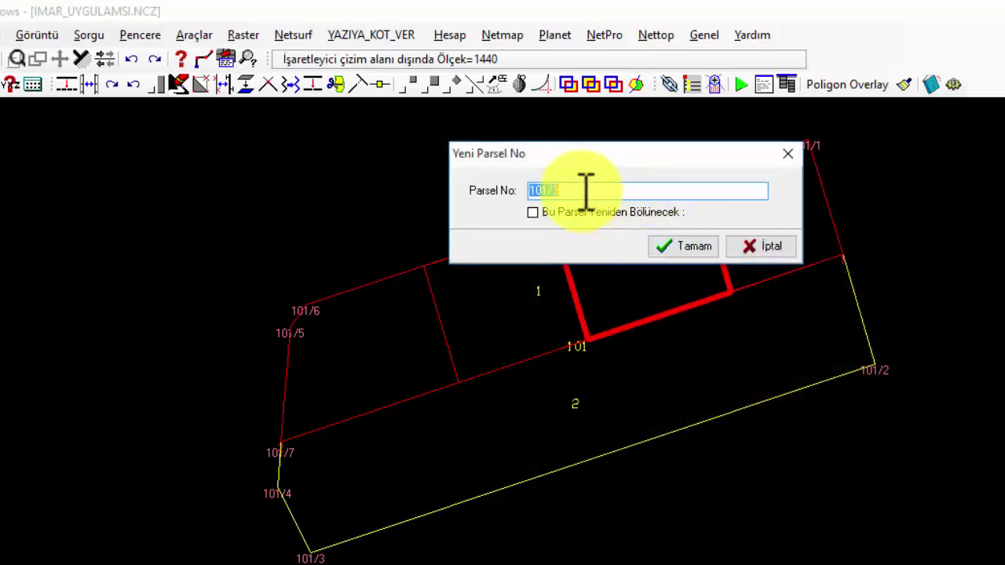
{"action": "double_click", "coordinate": [551, 190]}
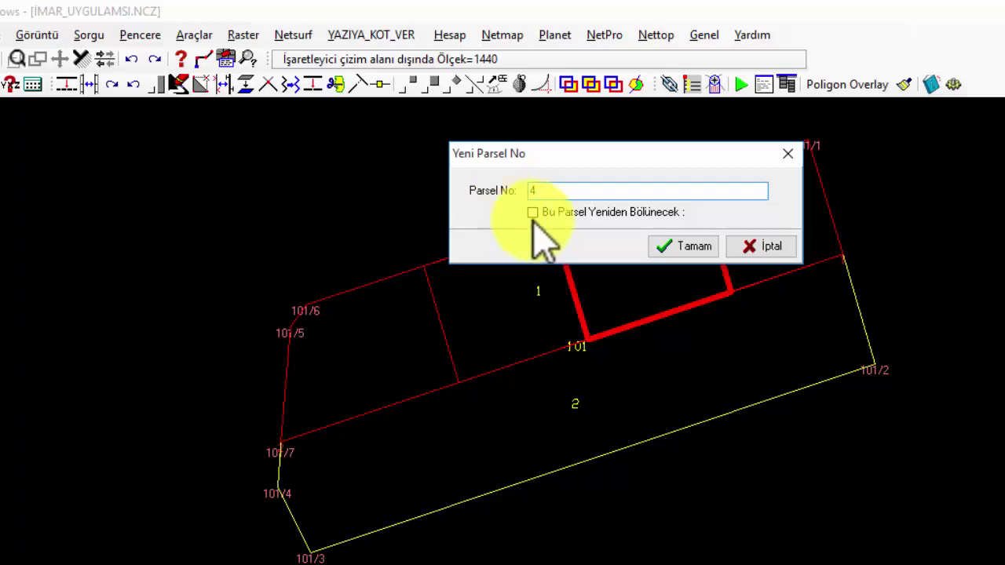
{"action": "left_click", "coordinate": [666, 250]}
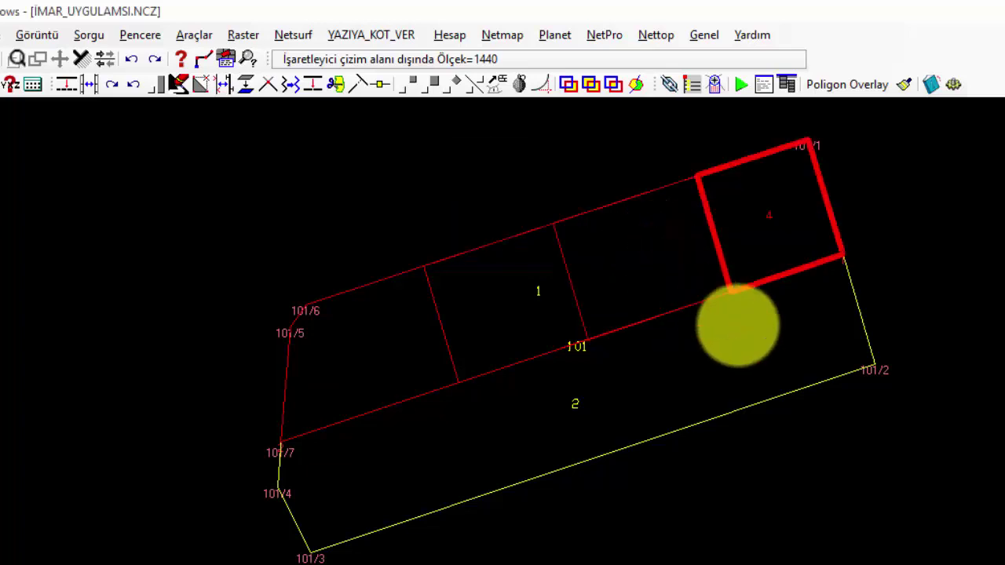
{"action": "left_click", "coordinate": [786, 490]}
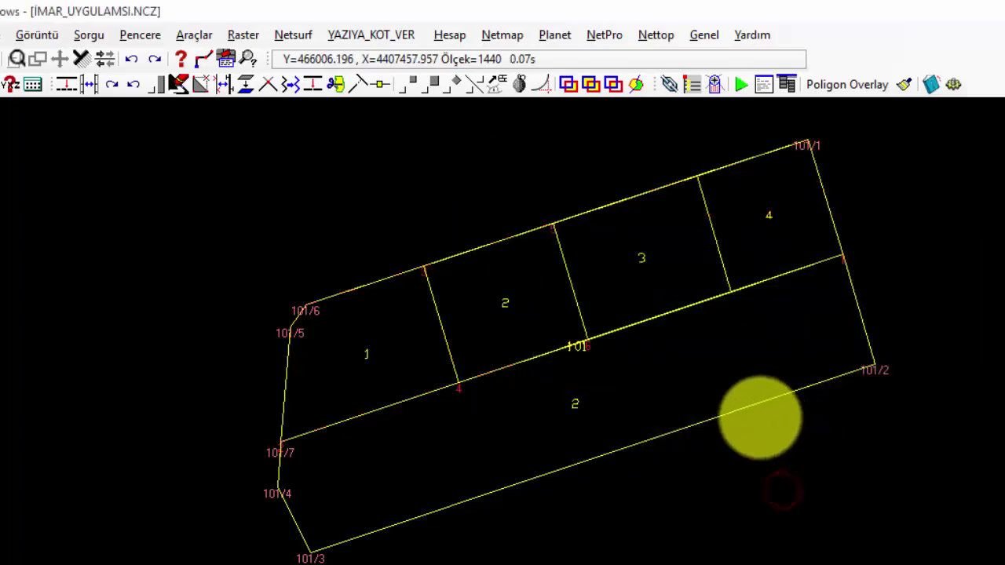
- Run the area balancing for new parcels 1 to 4 in dm2 with the Yapılaşmış formula at scale 1000 and generate its report
{"action": "left_click", "coordinate": [734, 532]}
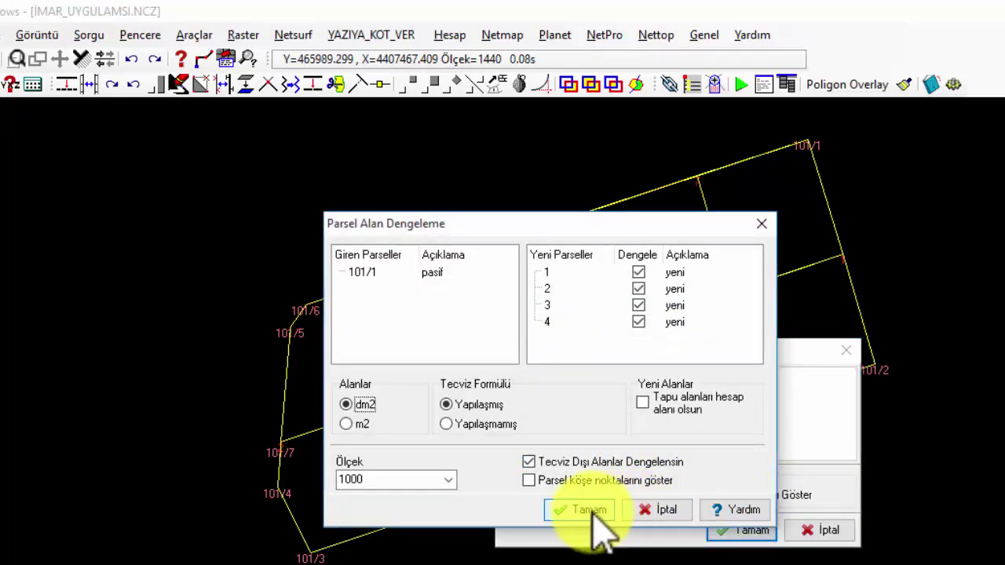
{"action": "left_click", "coordinate": [593, 515]}
{"action": "left_click", "coordinate": [740, 531]}
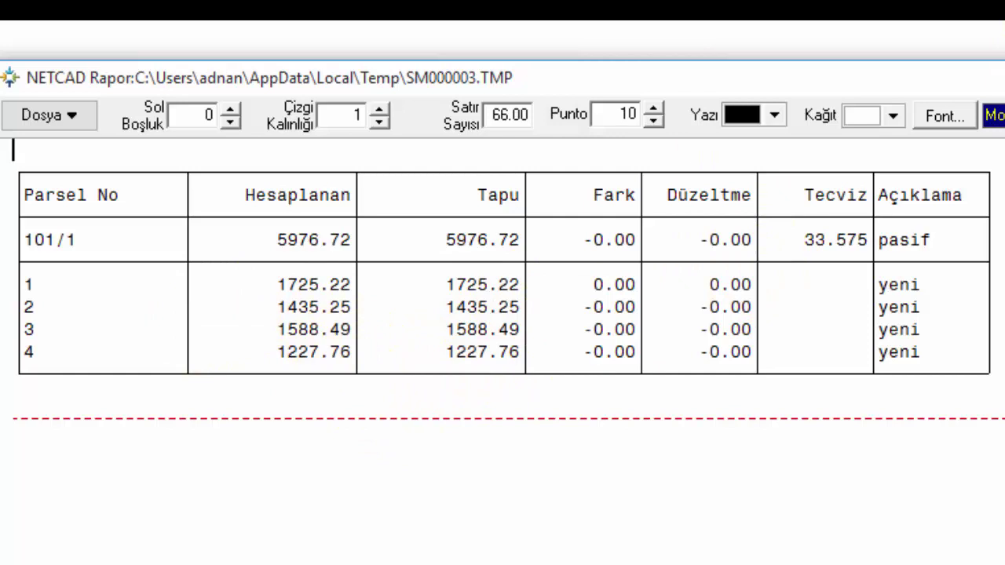
- Save the area balancing report as 101_1 SONUÇ in the İMAR_UYGULAMSI folder and return to the drawing
{"action": "left_click", "coordinate": [63, 115]}
{"action": "left_click", "coordinate": [69, 177]}
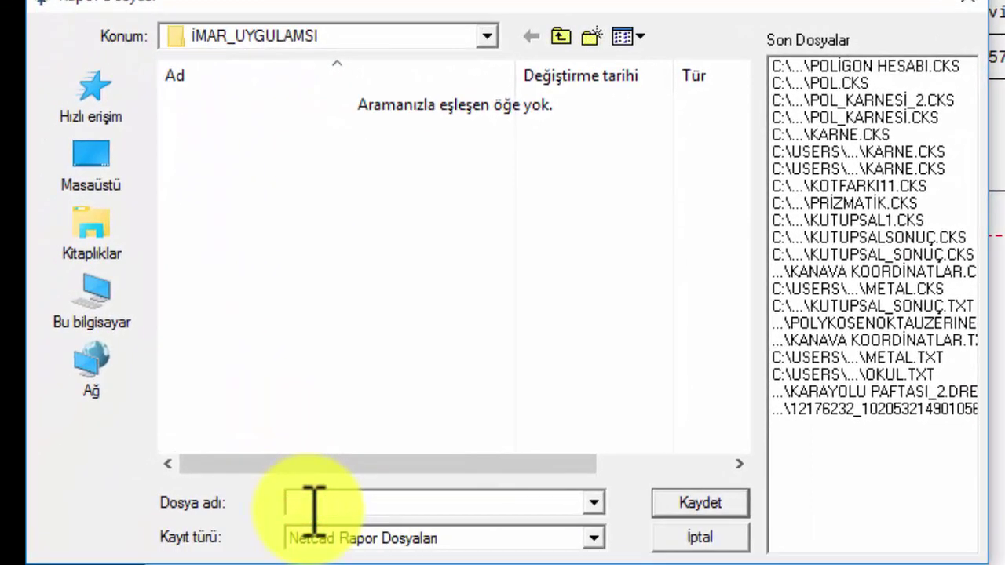
{"action": "type", "text": "101_1 SONUÇ"}
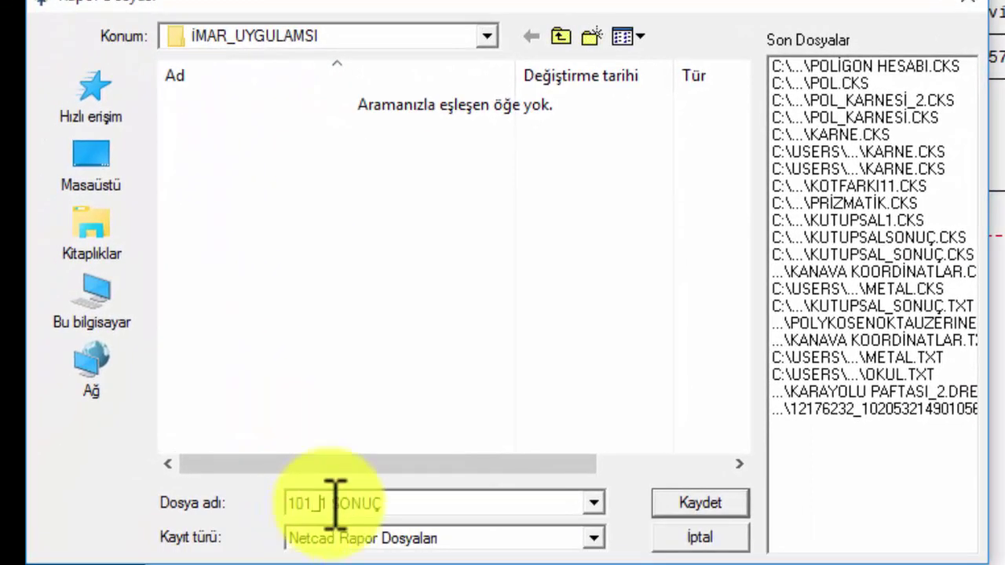
{"action": "left_click", "coordinate": [702, 504]}
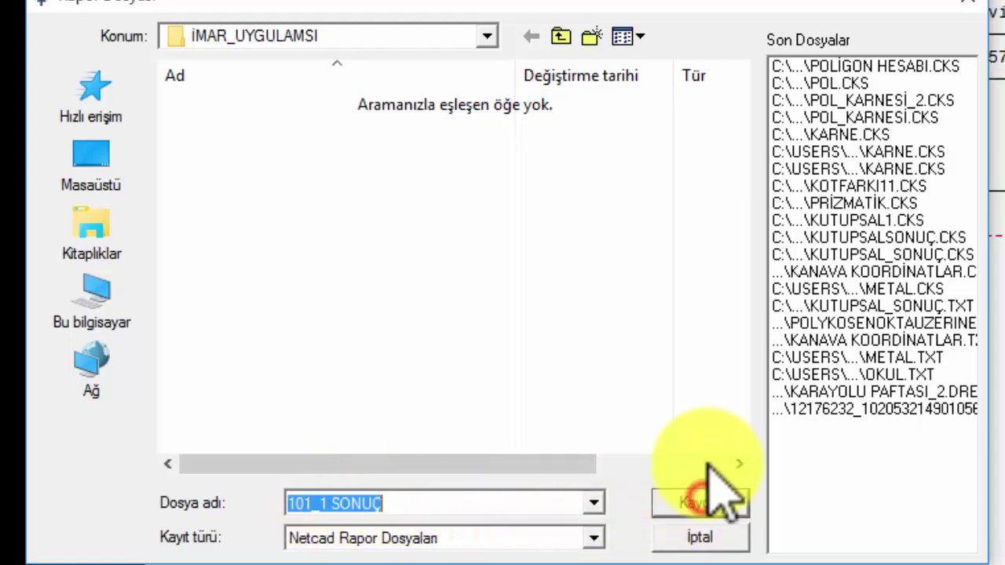
{"action": "key", "text": "Escape"}
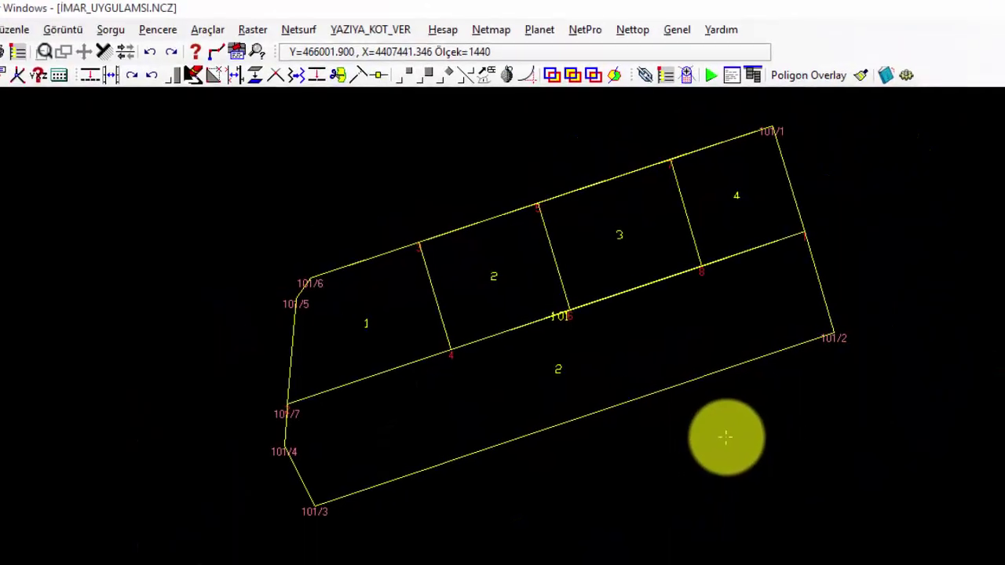
- Split 1215.33 m² off parcel 101/2 with Ayır, using Paralel and Solda from the eastern edge, and number the new parcel 5
{"action": "left_click", "coordinate": [506, 22]}
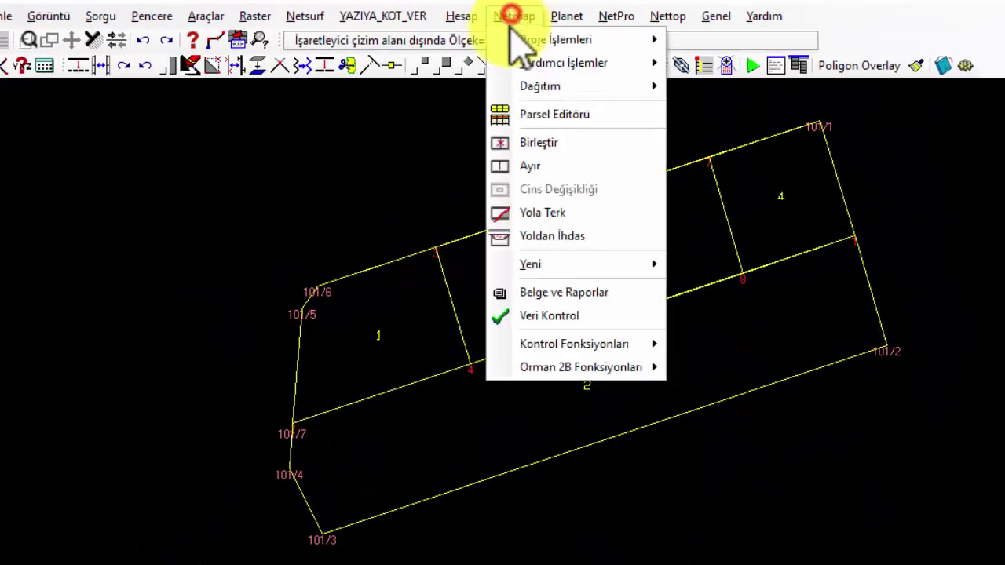
{"action": "left_click", "coordinate": [537, 165]}
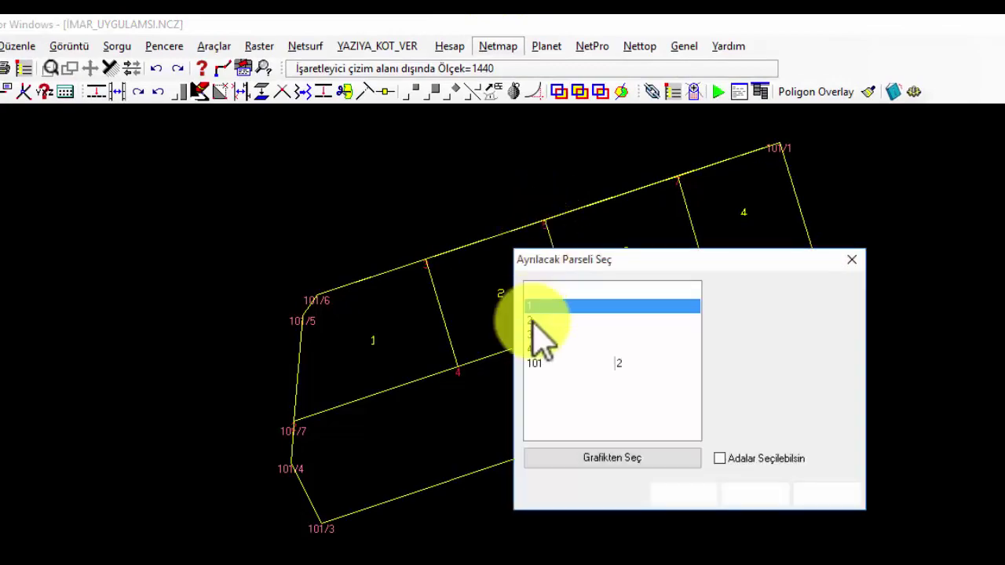
{"action": "left_click", "coordinate": [534, 364]}
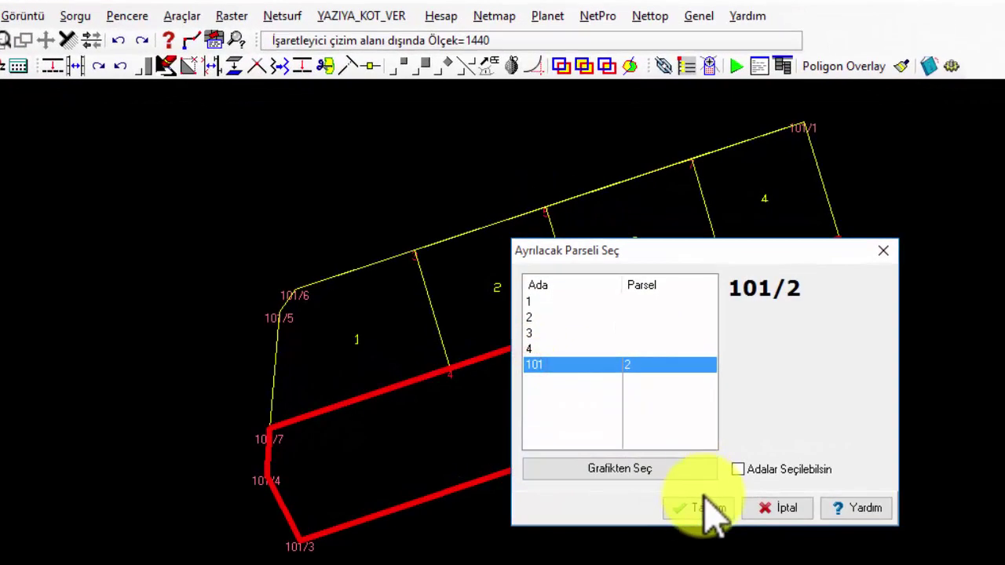
{"action": "key", "text": "Return"}
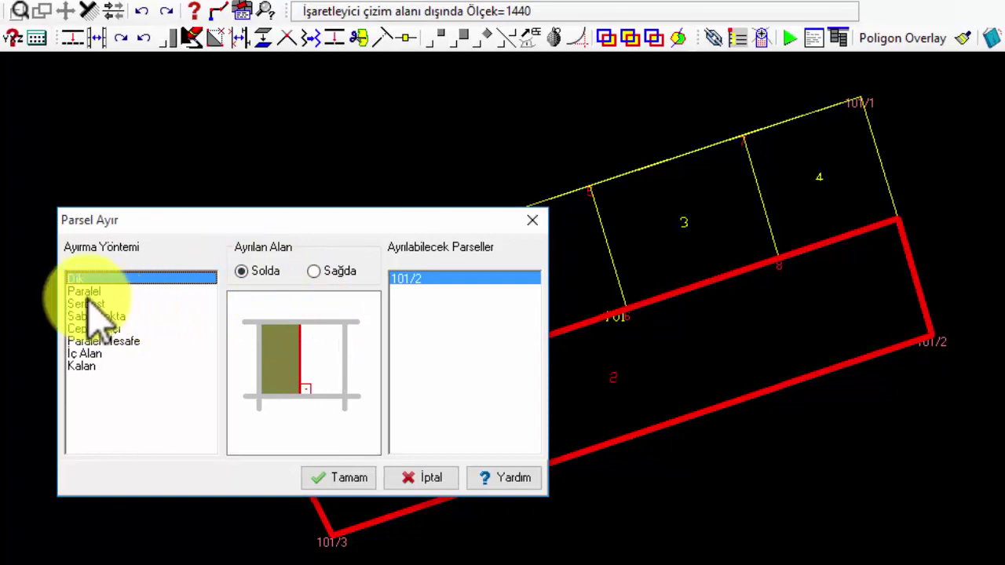
{"action": "left_click", "coordinate": [84, 292]}
{"action": "left_click", "coordinate": [327, 485]}
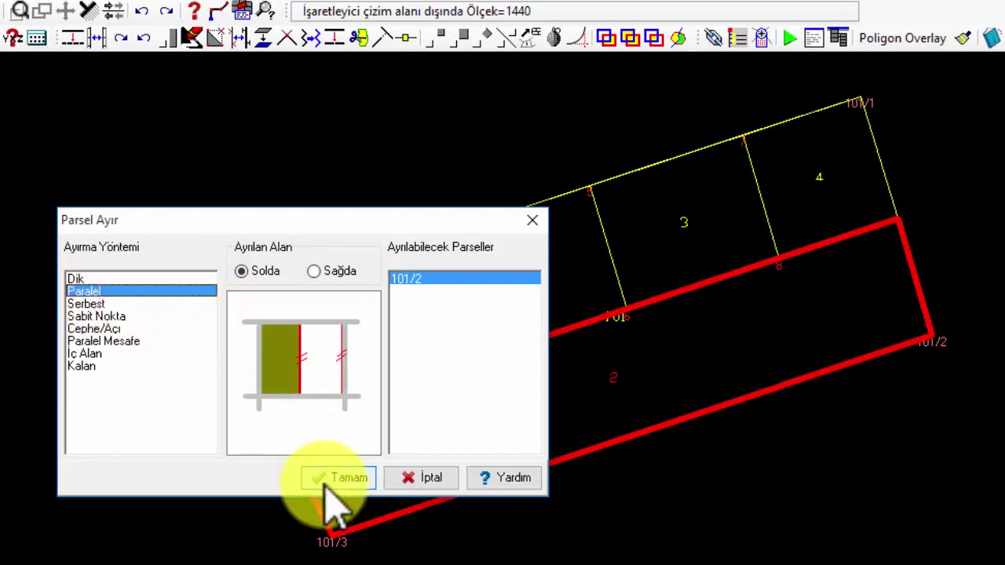
{"action": "left_click", "coordinate": [909, 270]}
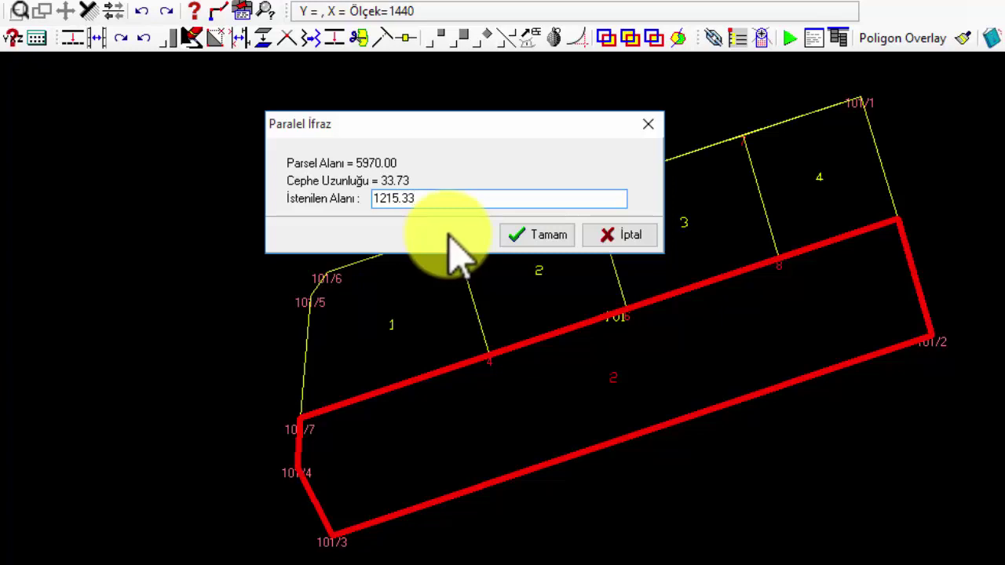
{"action": "left_click", "coordinate": [524, 234]}
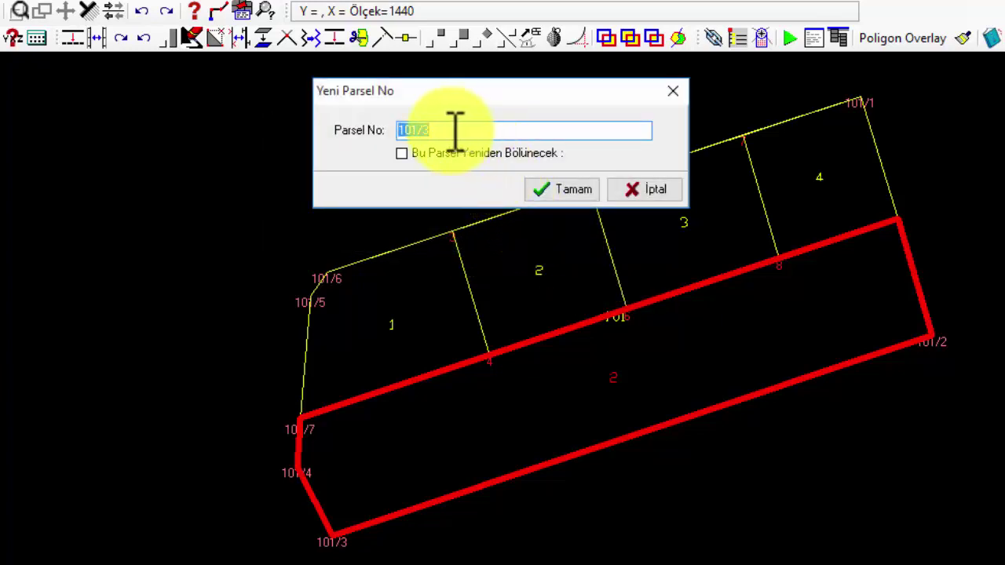
{"action": "type", "text": "5"}
{"action": "left_click", "coordinate": [566, 188]}
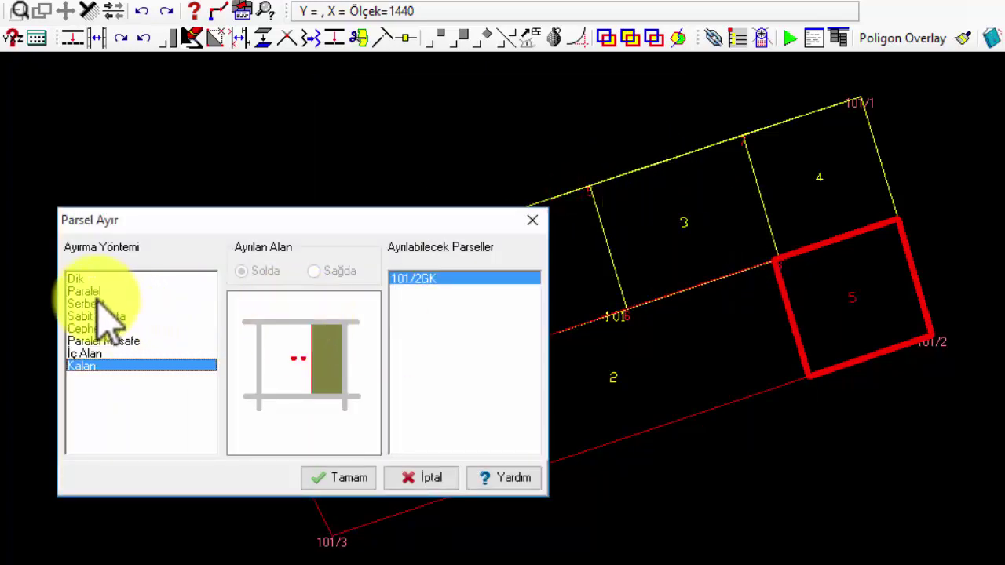